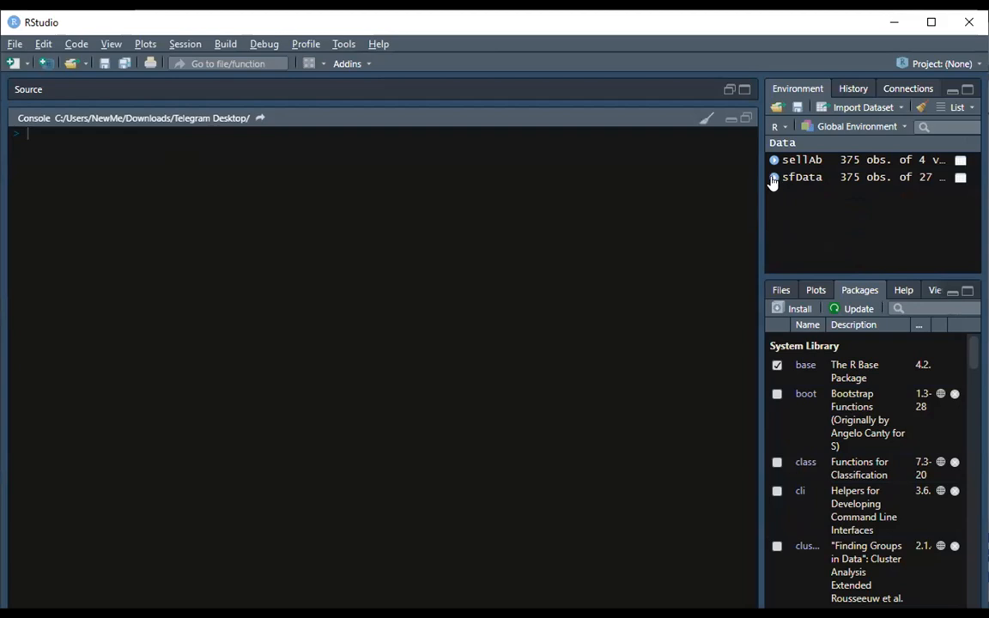
Expand the sfData dataset in the environment and scroll through its variables.
click(773, 178)
scroll(796, 227, down, 3)
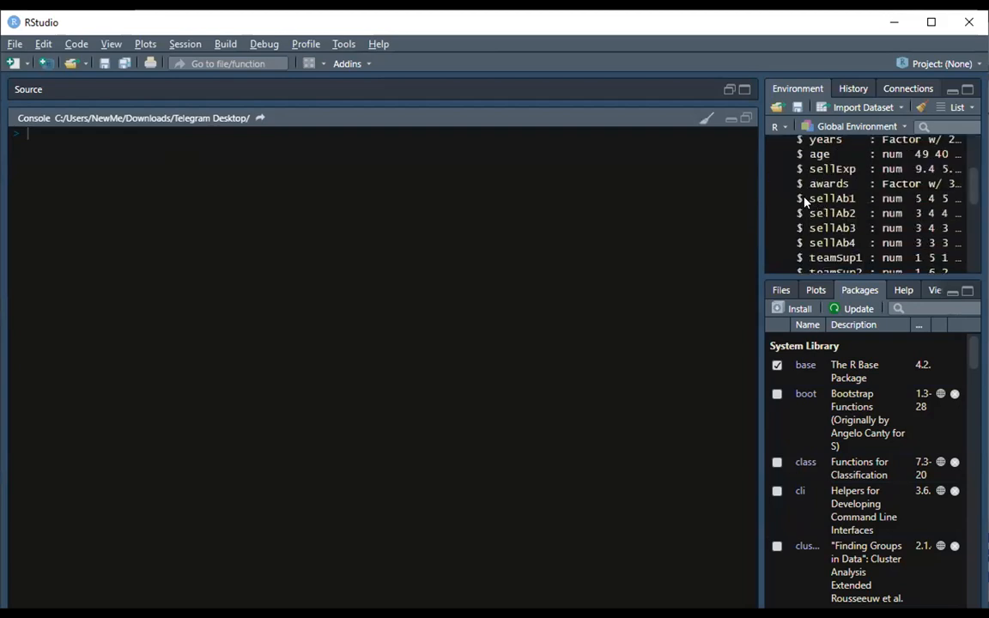
scroll(812, 207, down, 3)
scroll(807, 208, up, 1)
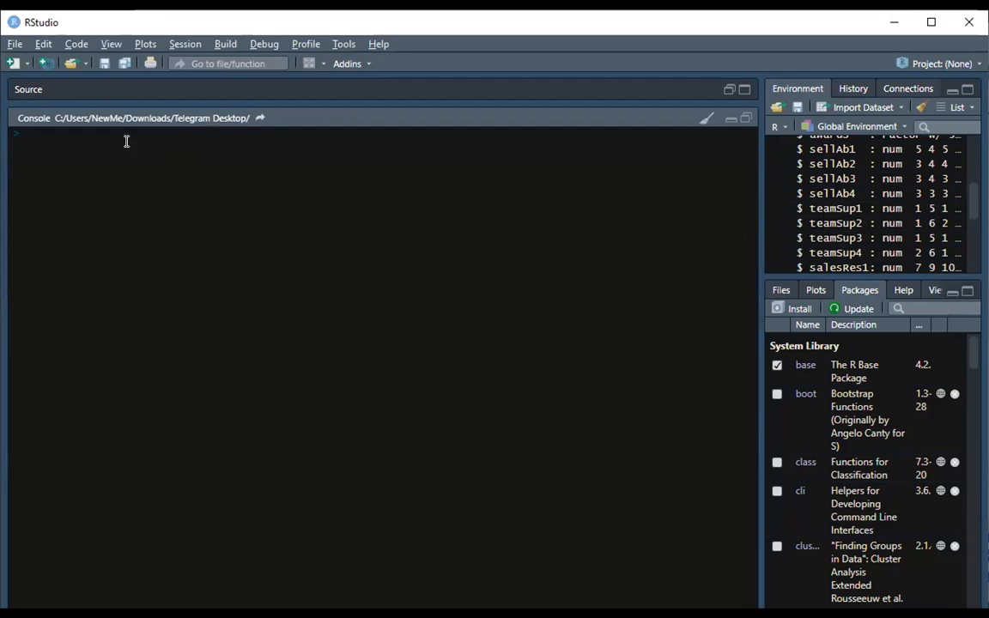
Begin a console assignment of teamsup to a data.frame() call.
text(teamSup = data.fra)
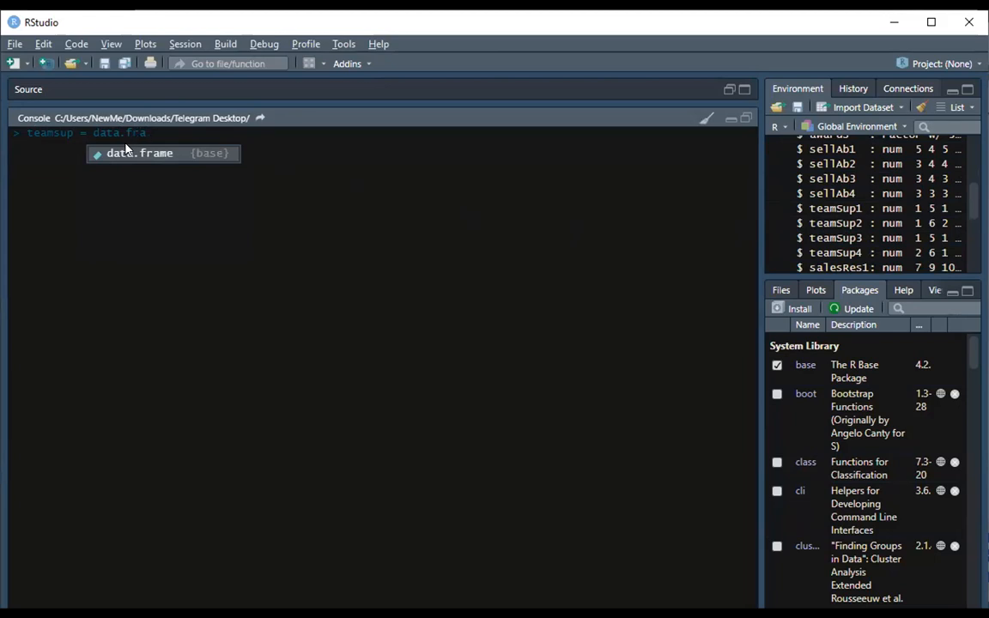
key(Tab)
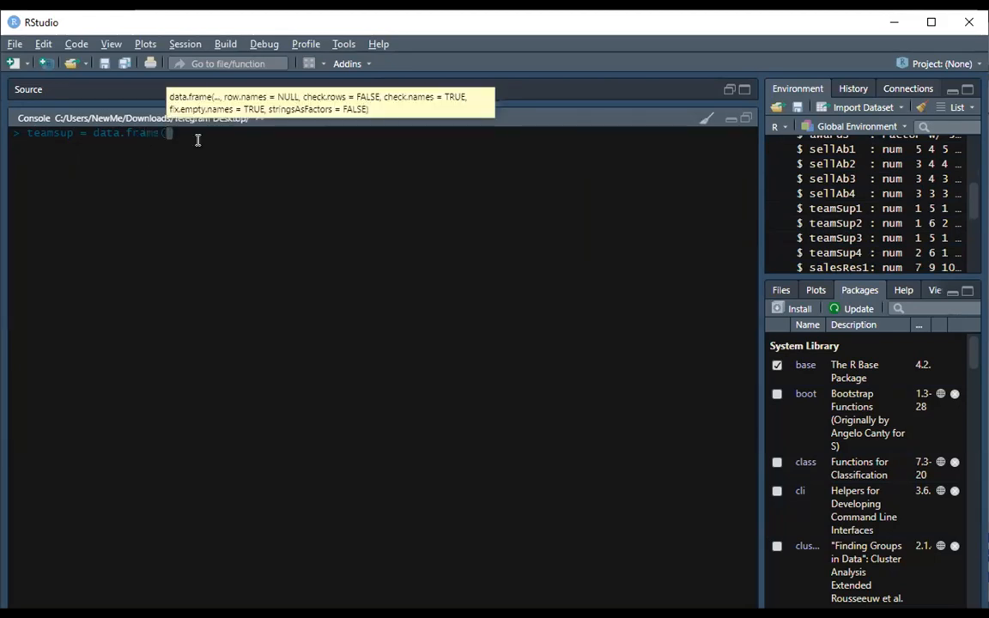
text(teamsu)
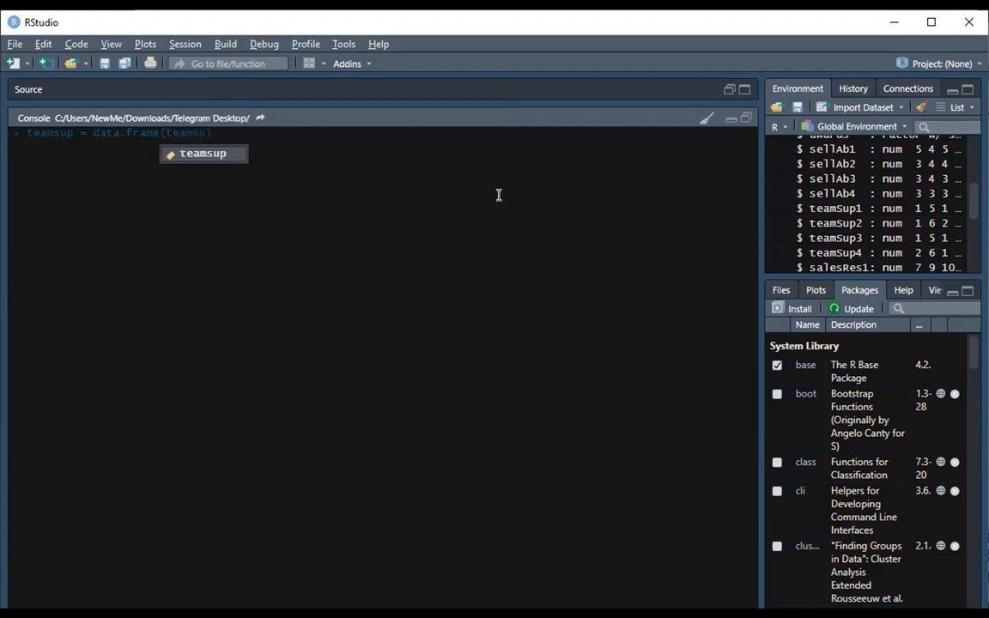
key(BackSpace)
key(BackSpace)
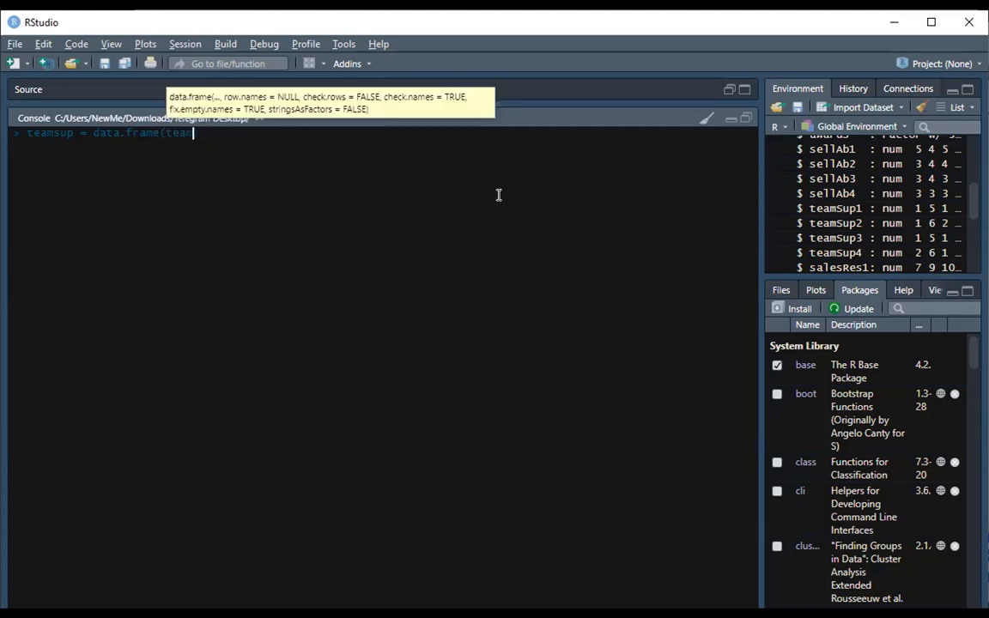
text(s)
key(BackSpace)
text(su)
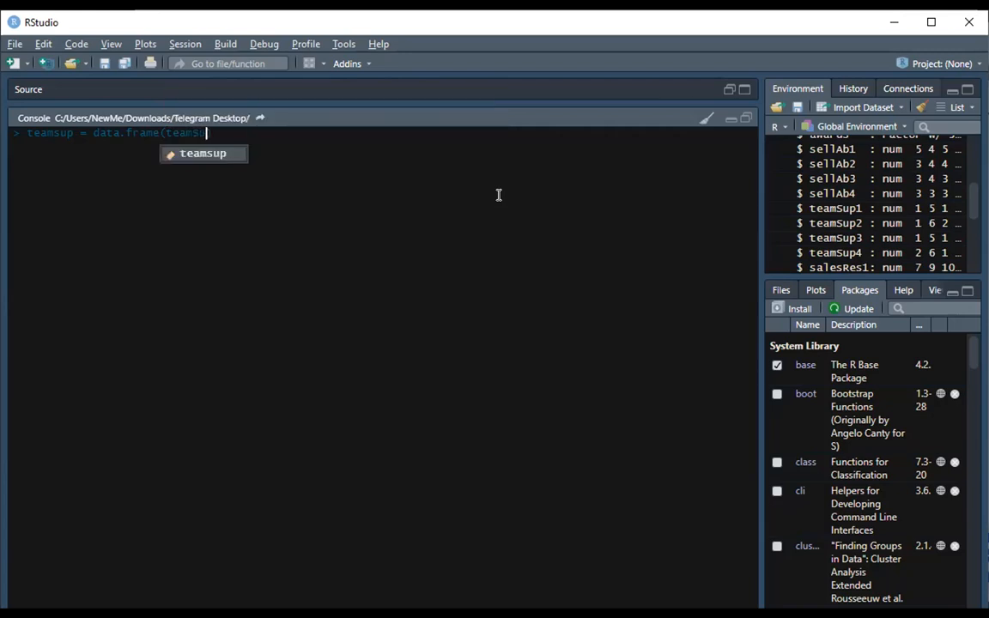
key(BackSpace)
key(BackSpace)
key(BackSpace)
key(BackSpace)
key(BackSpace)
key(BackSpace)
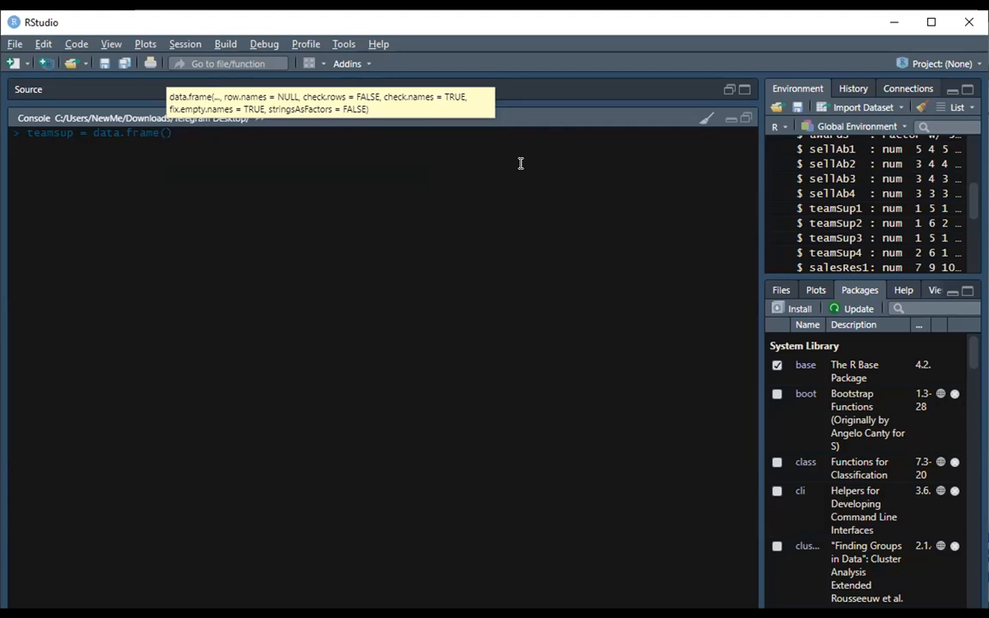
Fill data.frame() with sfData$teamSup1, sfData$teamSup2, sfData$teamSup3 and sfData$teamSup4 and run the assignment.
click(511, 197)
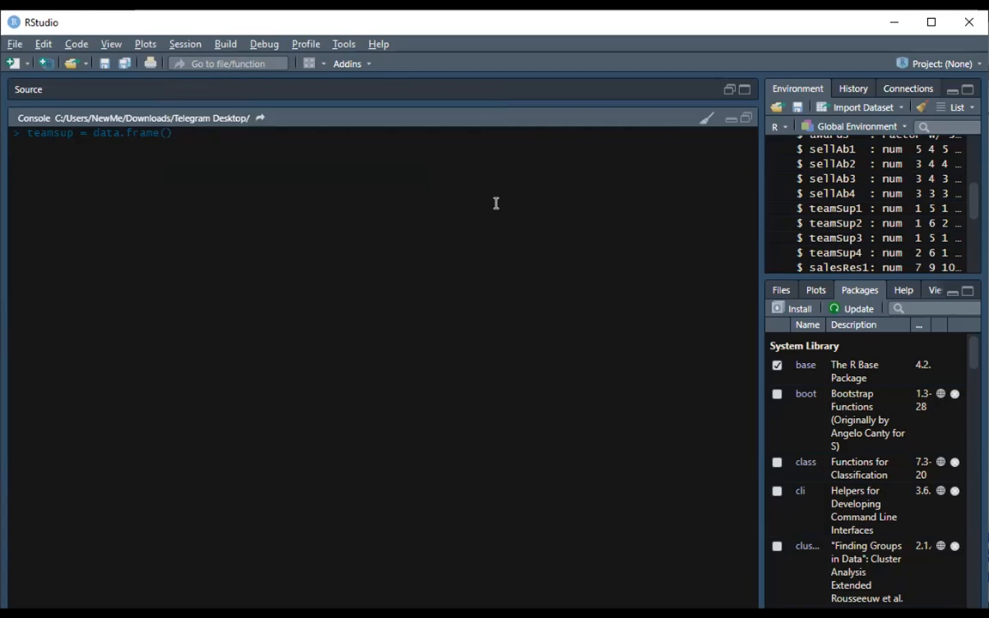
scroll(842, 193, up, 5)
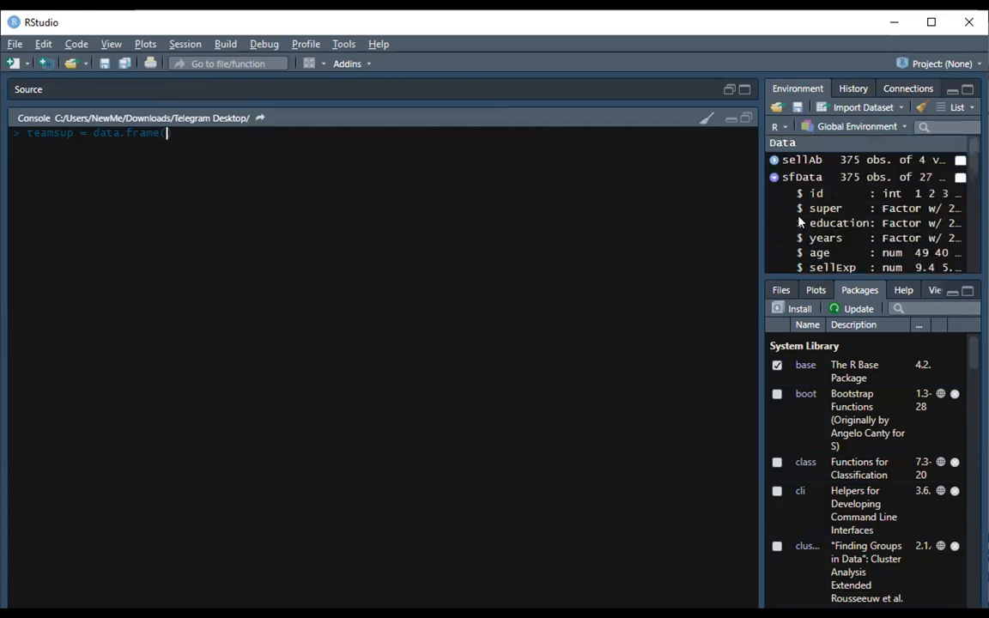
click(775, 178)
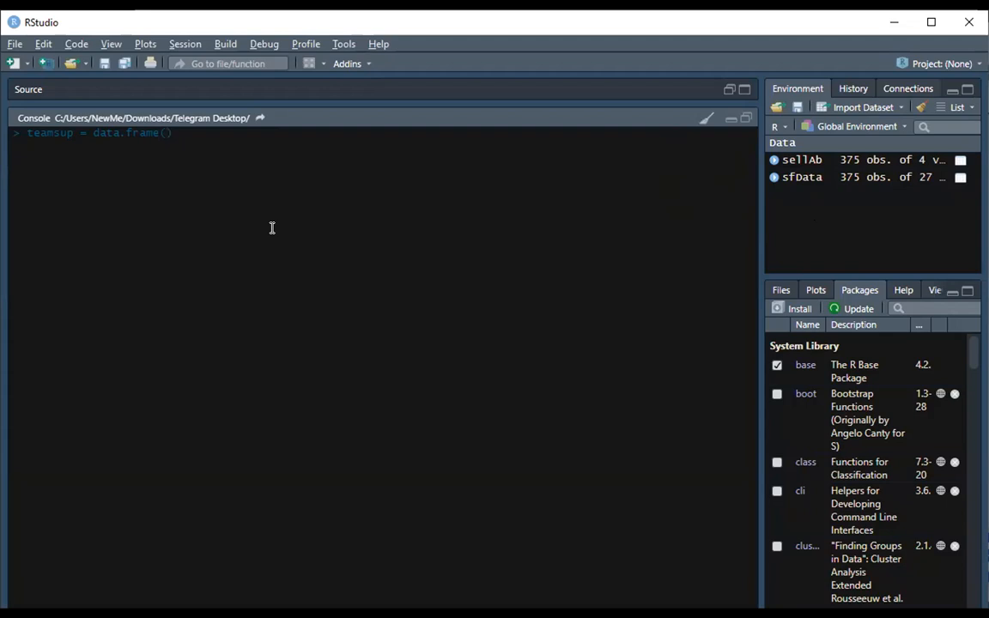
text(sfData$)
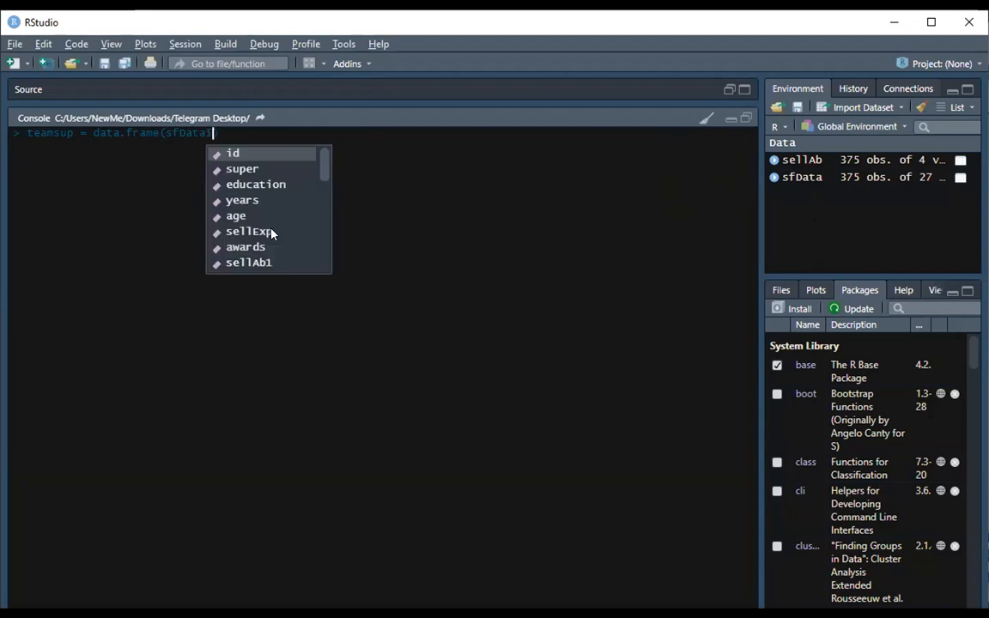
drag(324, 161, 325, 181)
scroll(319, 196, down, 1)
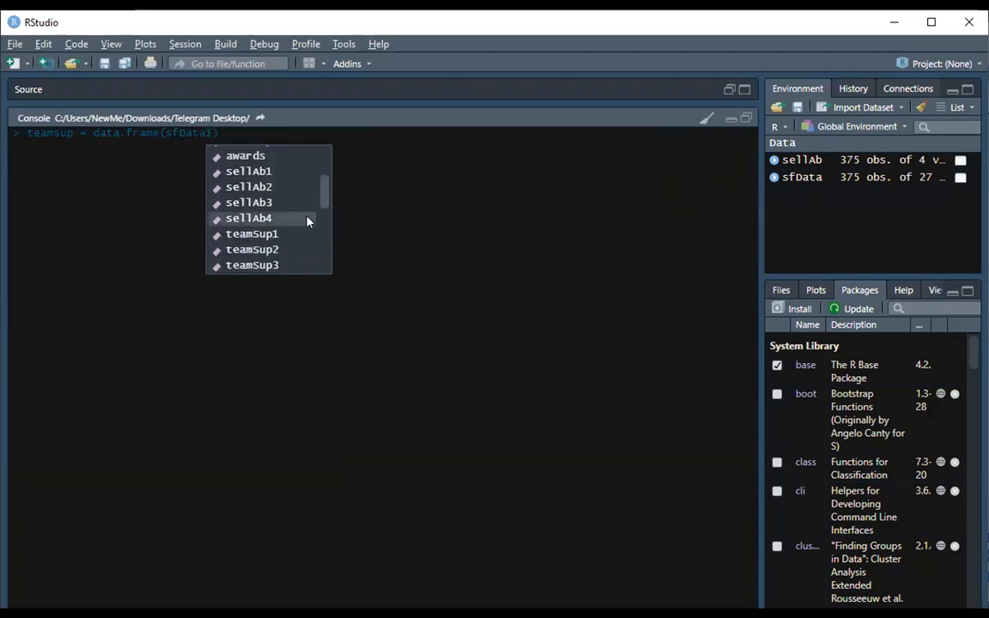
click(255, 235)
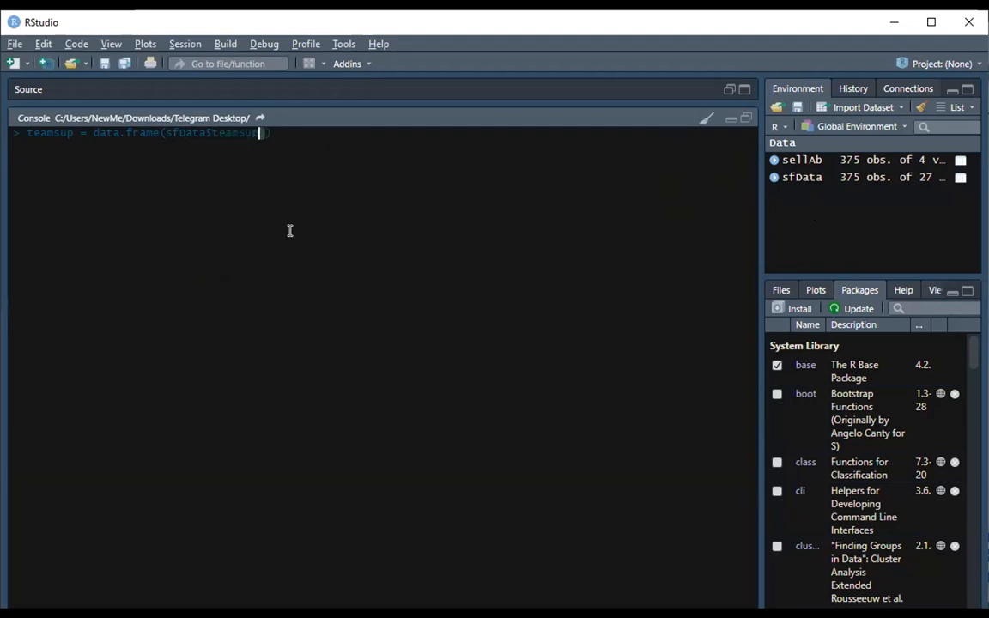
key(shift+Left)
key(shift+Left)
key(shift+Left)
key(shift+Left)
key(shift+Left)
key(shift+Left)
key(shift+Left)
key(shift+Left)
key(shift+Left)
key(shift+Left)
key(shift+Left)
key(shift+Left)
key(shift+Left)
key(shift+Left)
key(shift+Left)
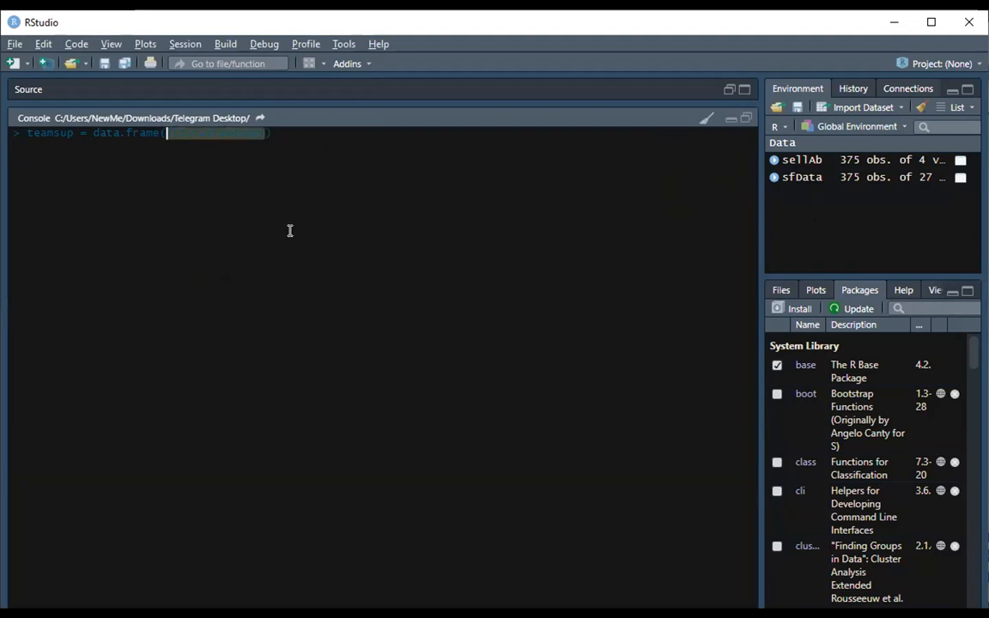
key(Right)
text(, )
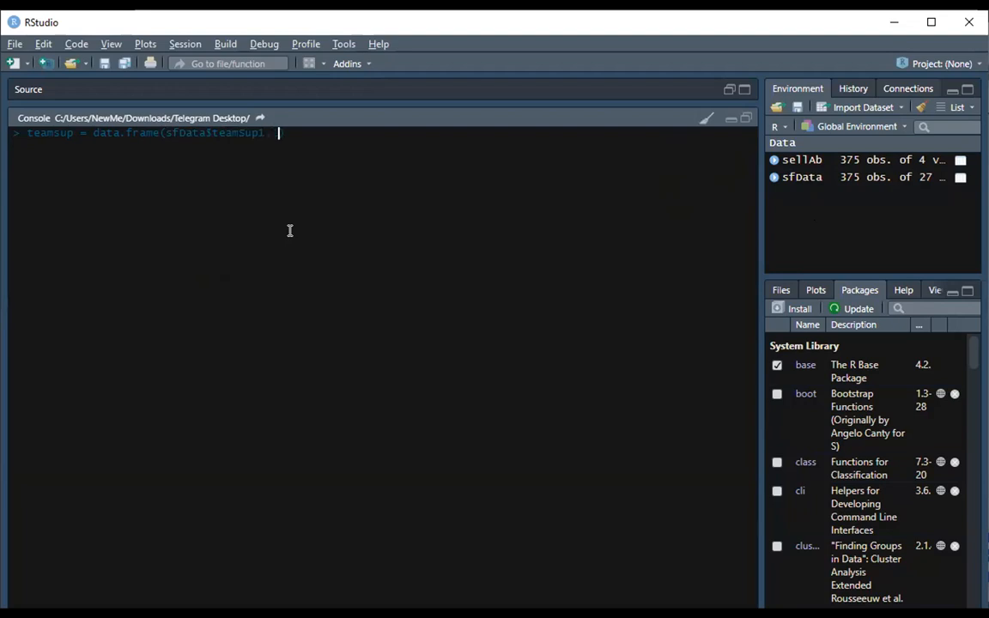
text(sfData$teamSup2, sfData$teamSup)
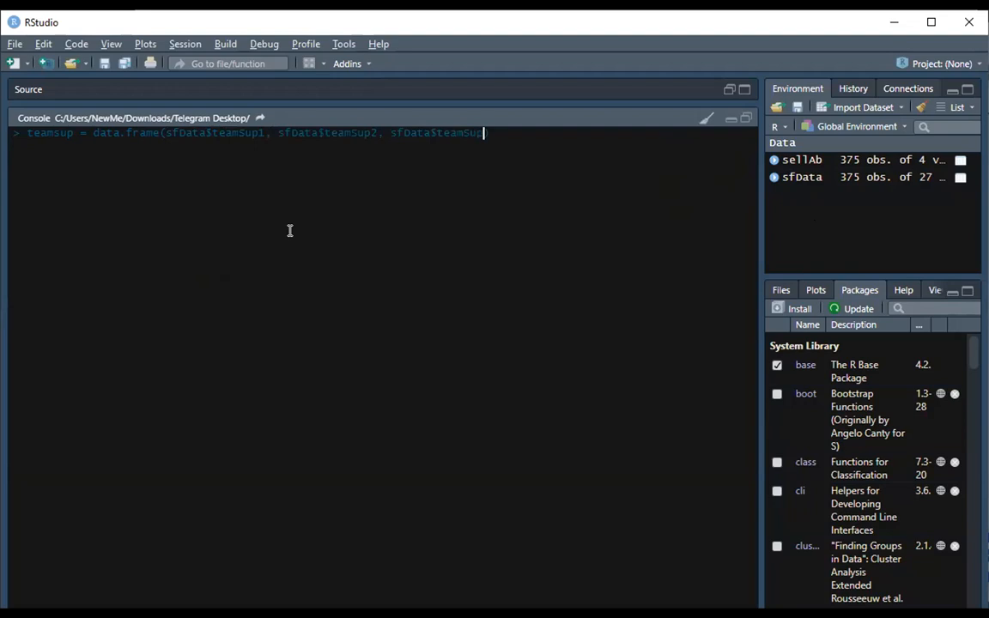
text(3, sfData$teamSup1)
key(BackSpace)
text(4)
key(Return)
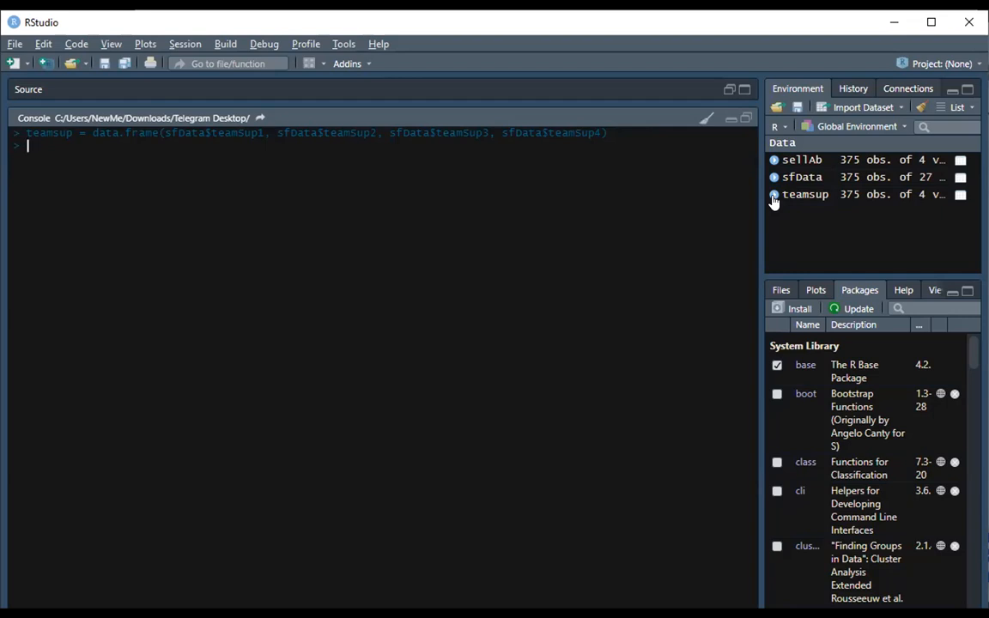
Run alpha(teamsup) to compute the reliability analysis and highlight the raw_alpha value.
text(alpha)
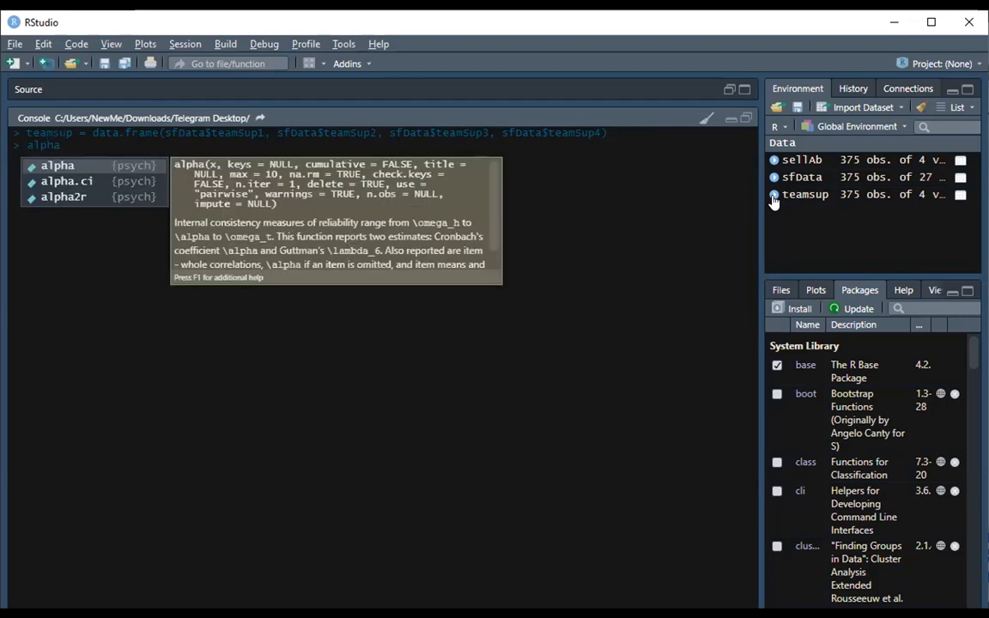
key(Tab)
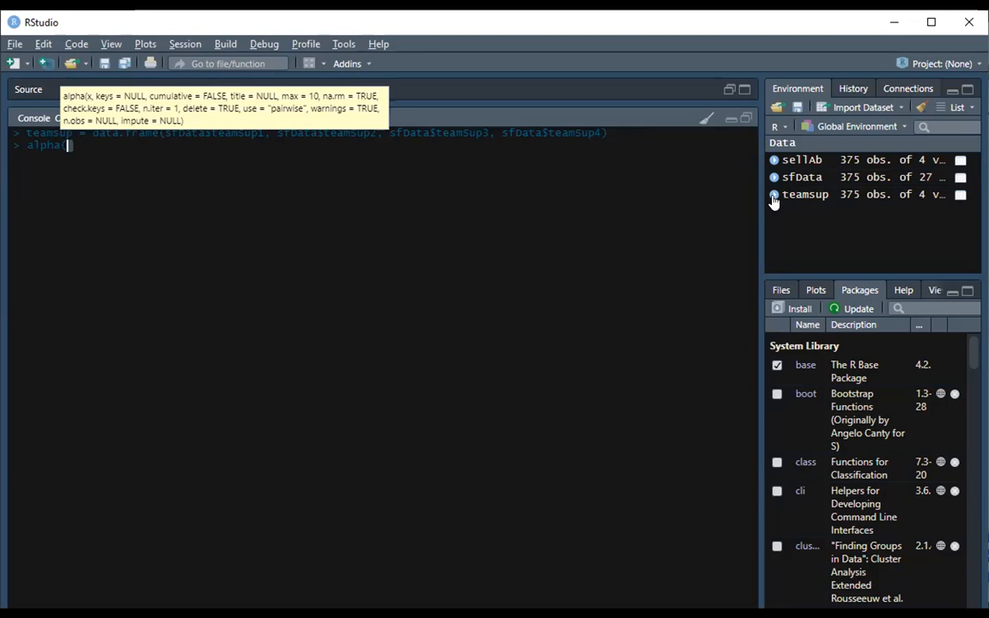
text(te)
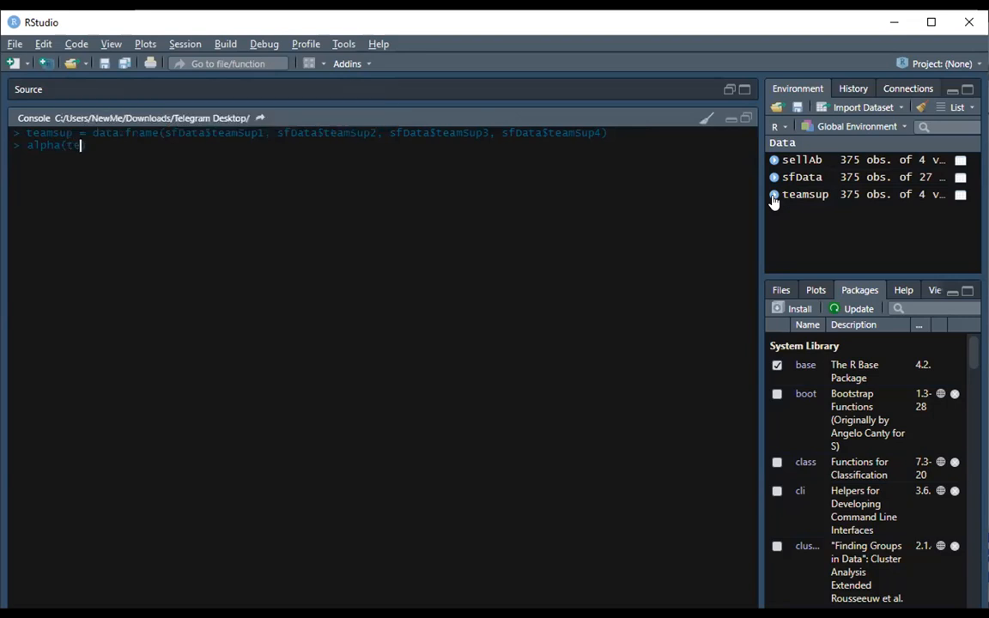
text(amsup))
key(Return)
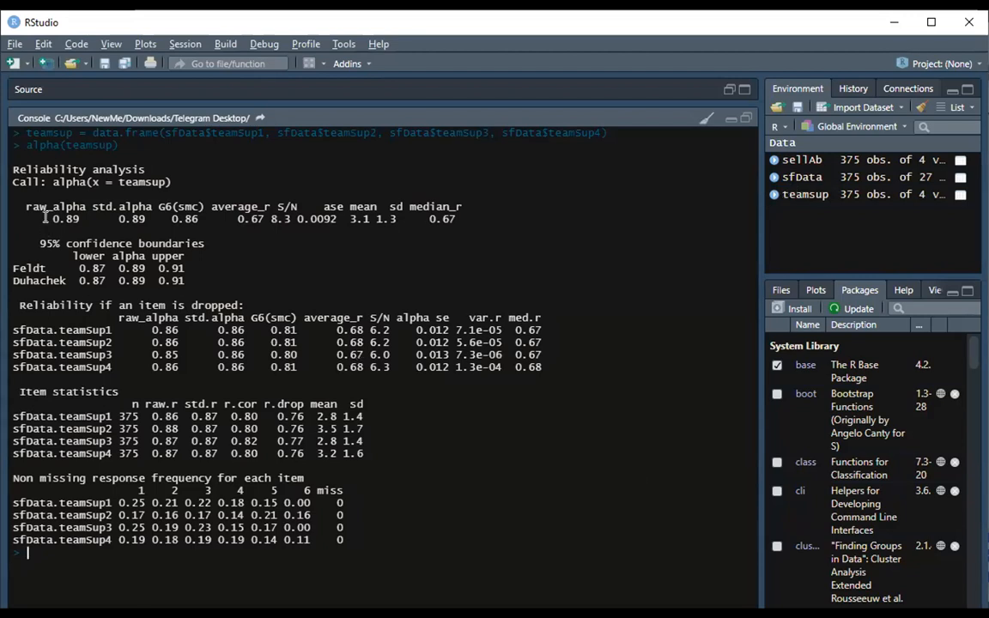
drag(51, 216, 77, 219)
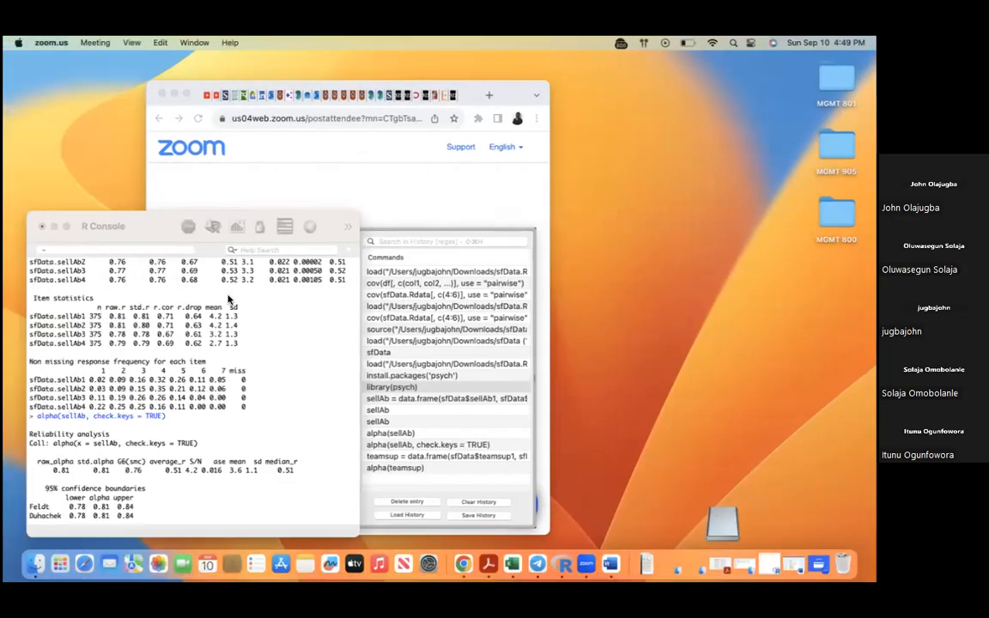
Switch to the R Console and start retyping teamsup = data.frame(sfData$teamSup1, selecting that column reference to copy.
click(65, 225)
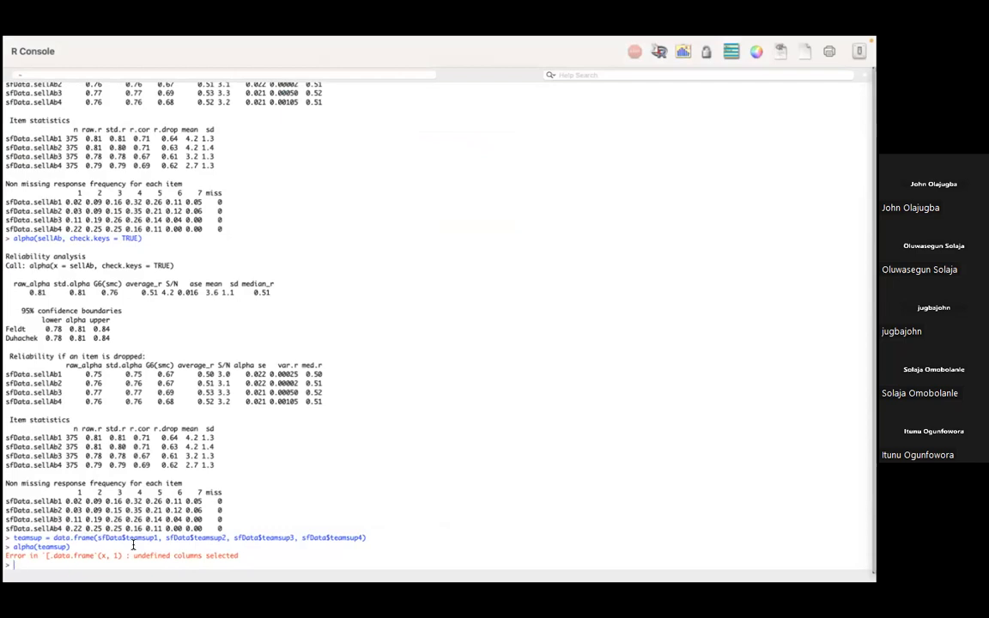
text(teamsup)
text(= data.frame)
text((sfDa)
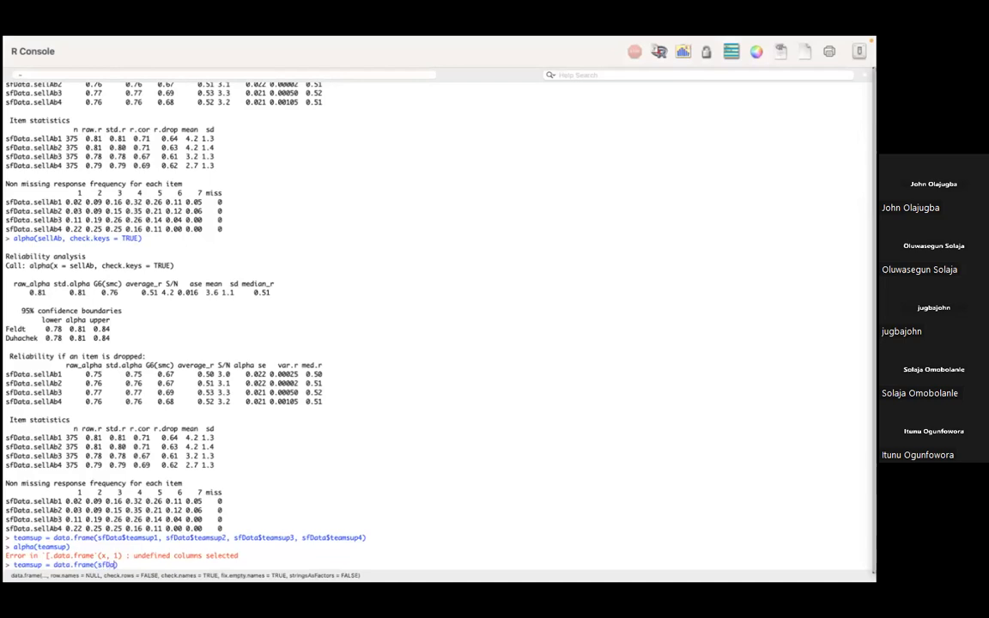
text(ta$team)
text(sup1,)
drag(97, 566, 158, 566)
key(super+c)
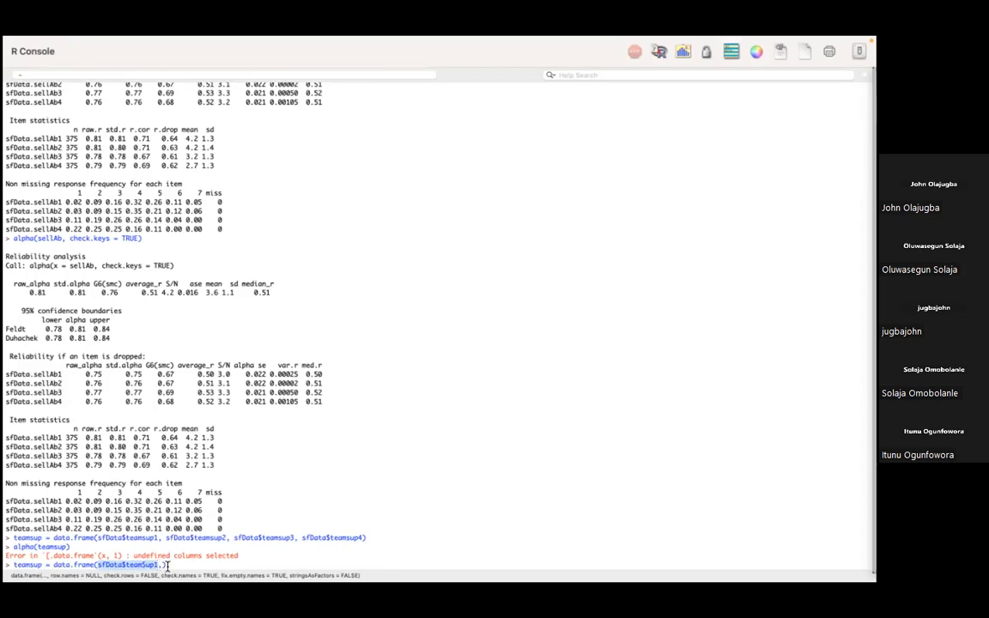
Paste and edit the column reference to add sfData$teamSup2, sfData$teamSup3 and sfData$teamSup4, then run the assignment.
click(161, 566)
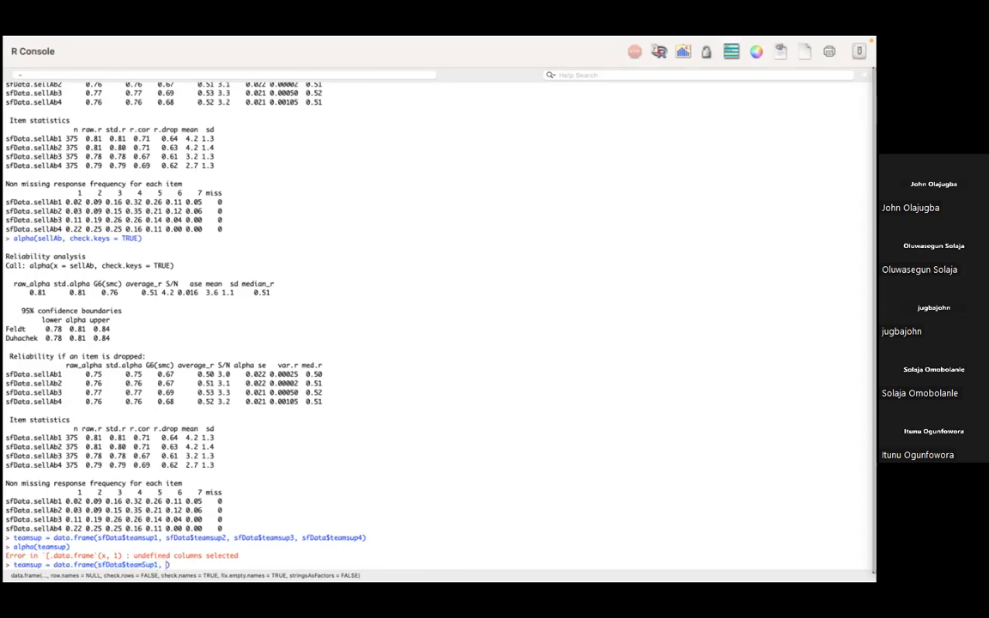
key(super+v)
text(,)
key(BackSpace)
text(2,)
key(super+v)
key(BackSpace)
text(3,)
key(super+v)
key(BackSpace)
text(4)
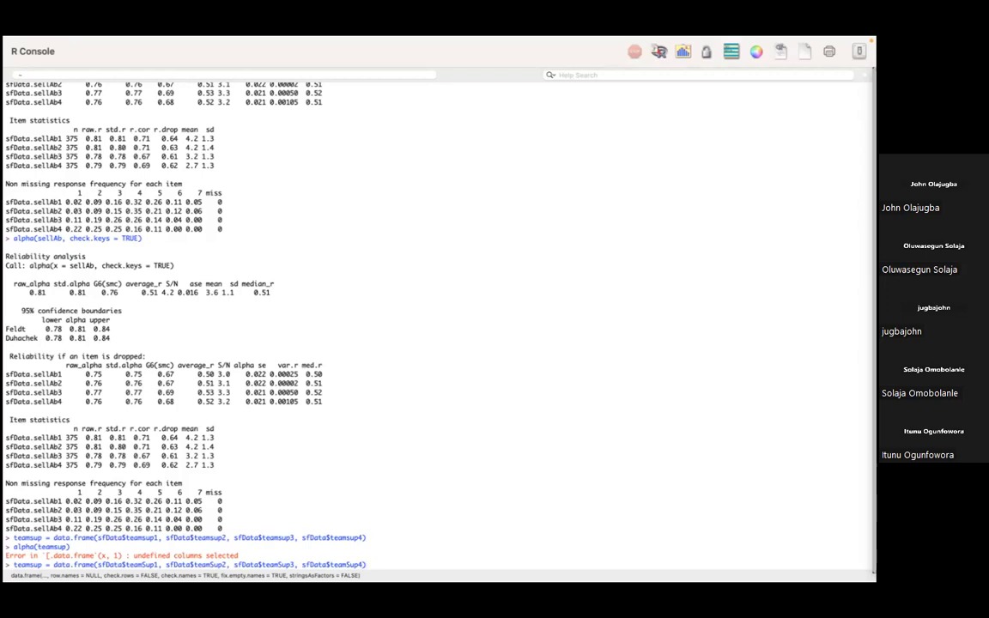
key(Return)
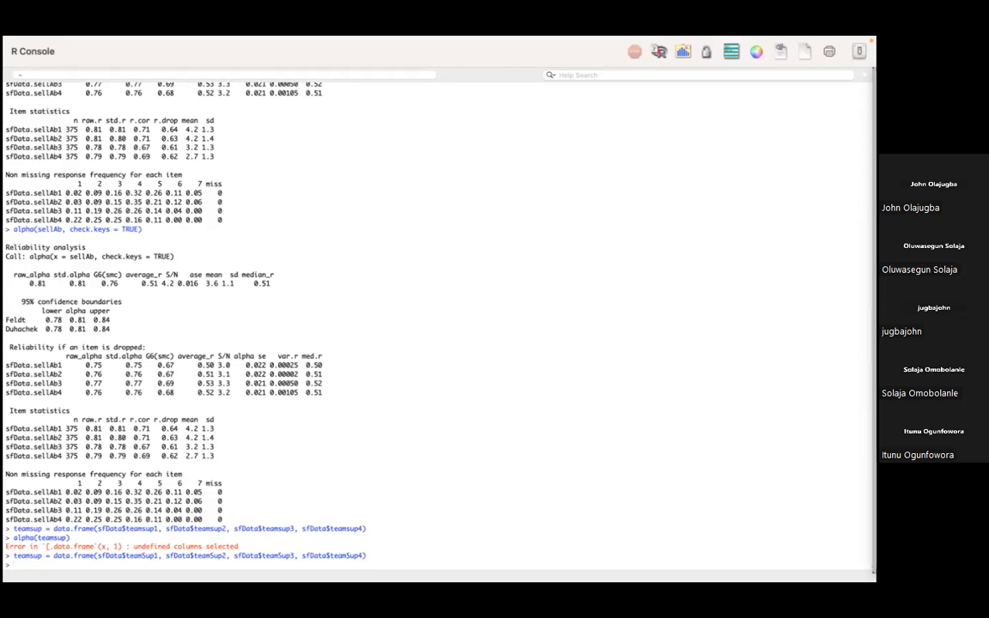
Run alpha(teamsup) in the R Console and select its reliability output.
text(alph)
text(a)
text((tea)
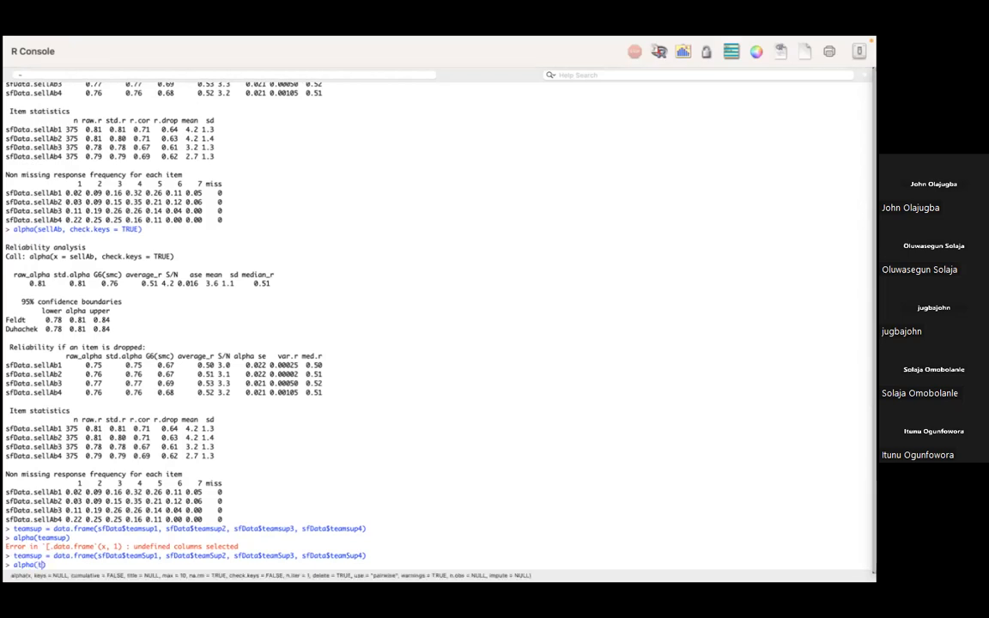
text(mSu)
key(BackSpace)
key(BackSpace)
text(sup)
key(Return)
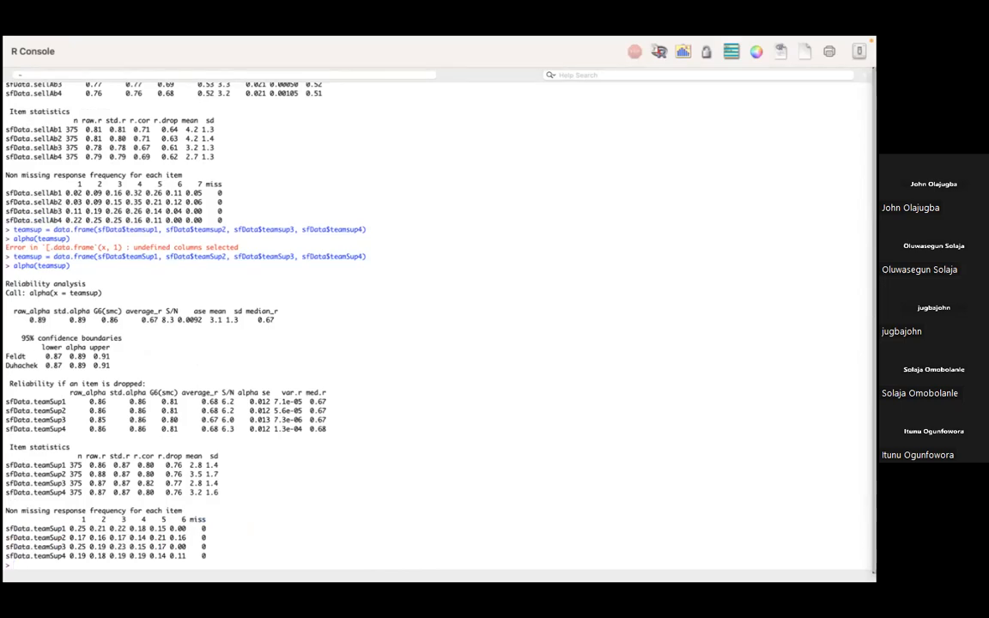
drag(326, 411, 428, 97)
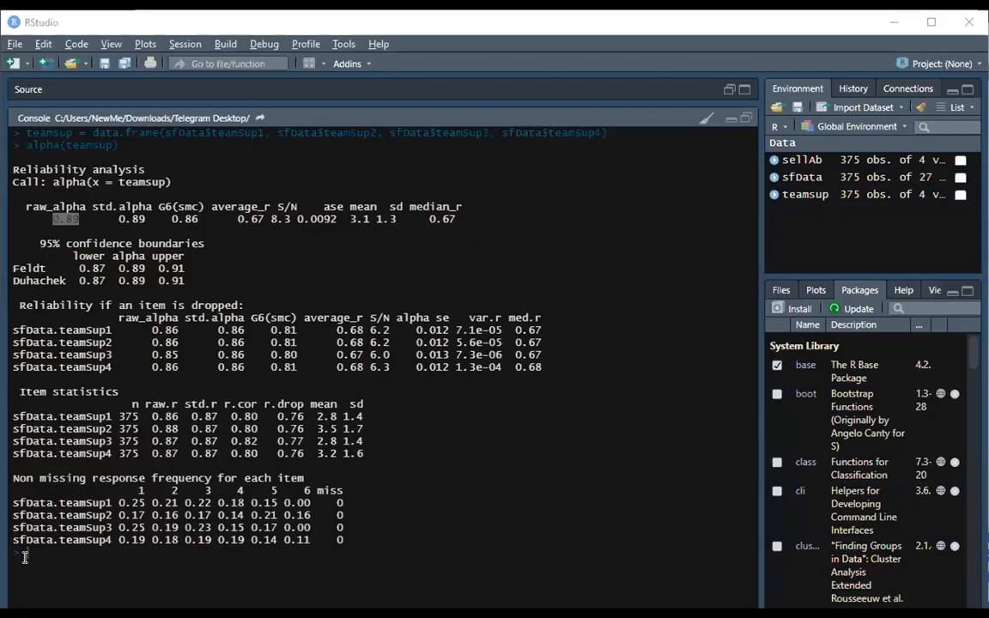
Run cor(teamsup) in the console to compute the correlation matrix of the team support items.
click(41, 547)
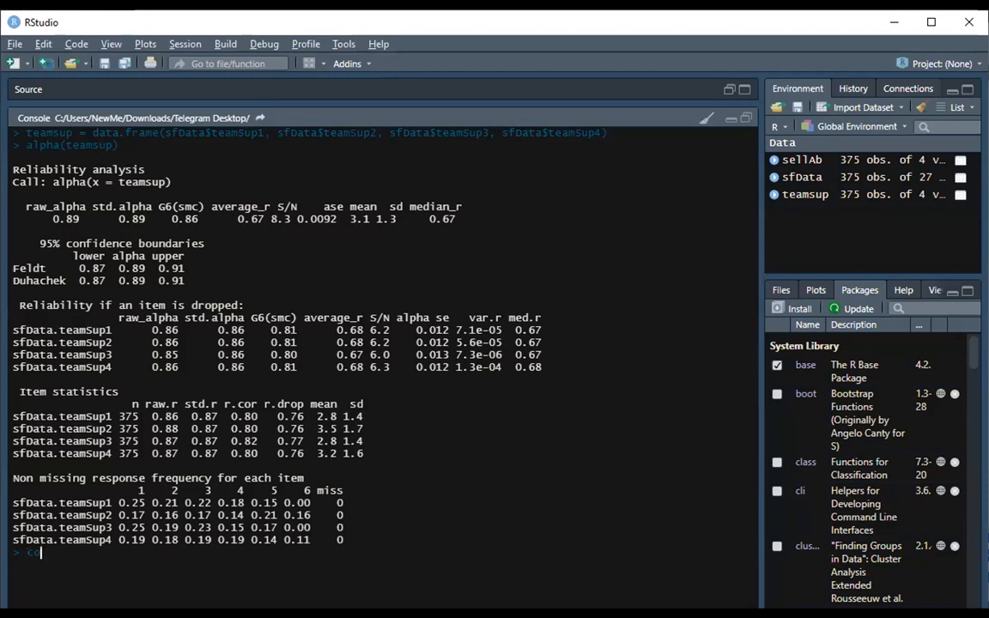
text(r)
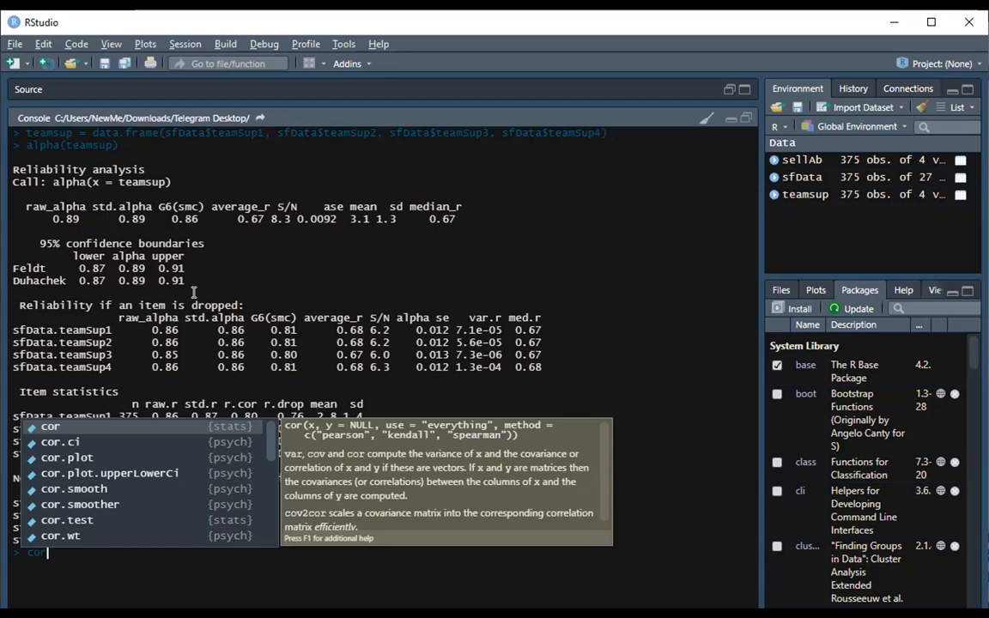
click(128, 425)
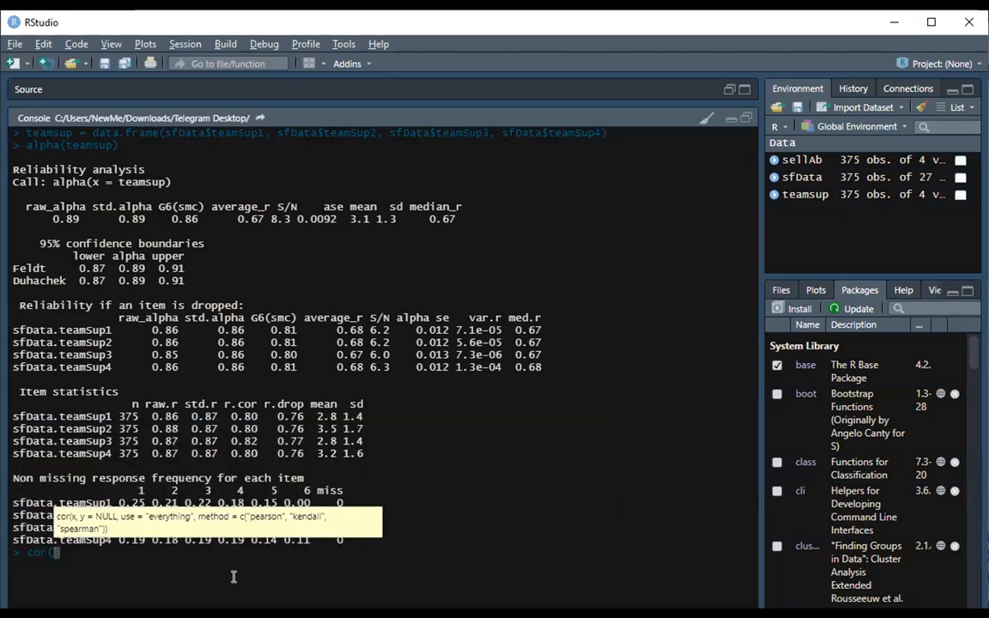
text(team)
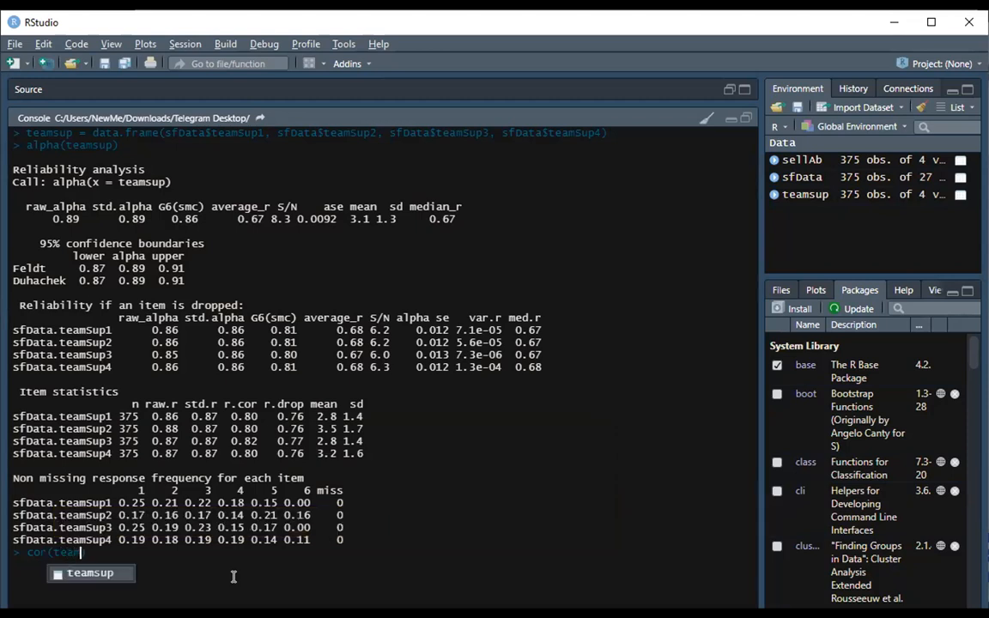
click(104, 573)
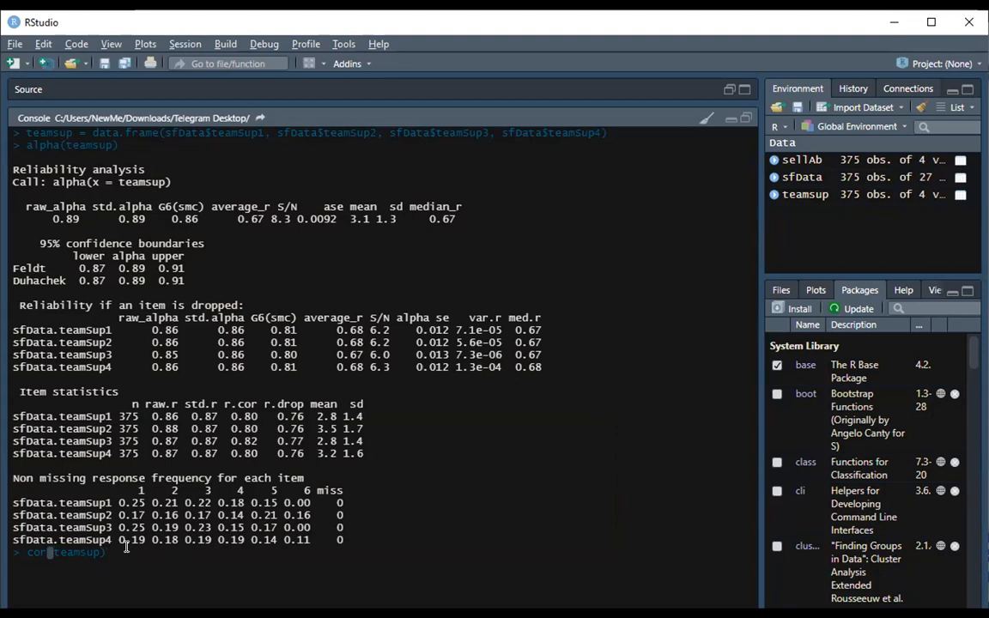
key(Return)
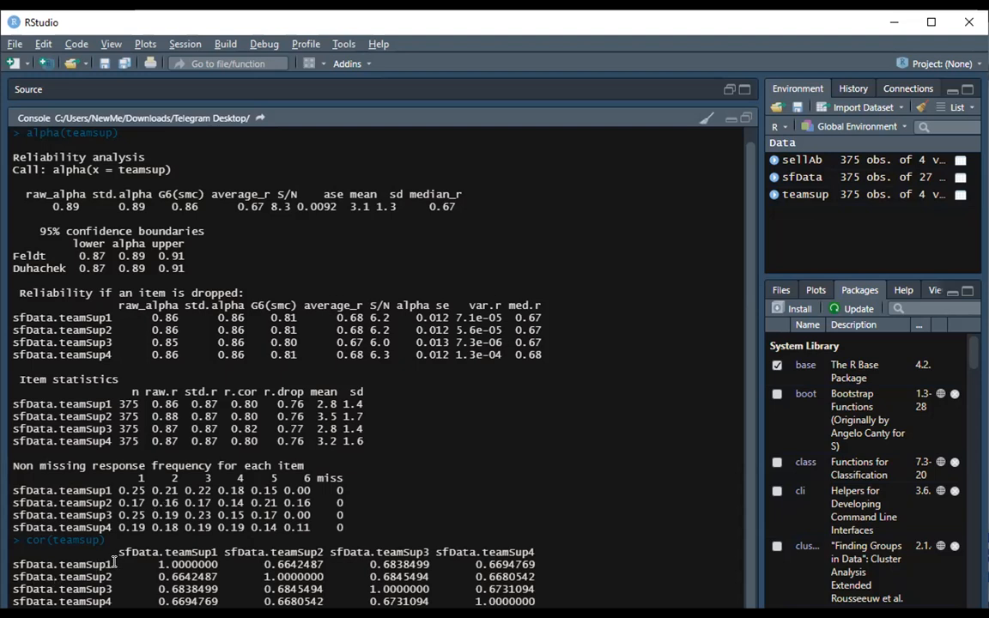
Examine the teamsup correlation matrix, selecting the item column names and the pairwise correlation values.
drag(111, 564, 6, 558)
click(198, 552)
drag(216, 552, 158, 552)
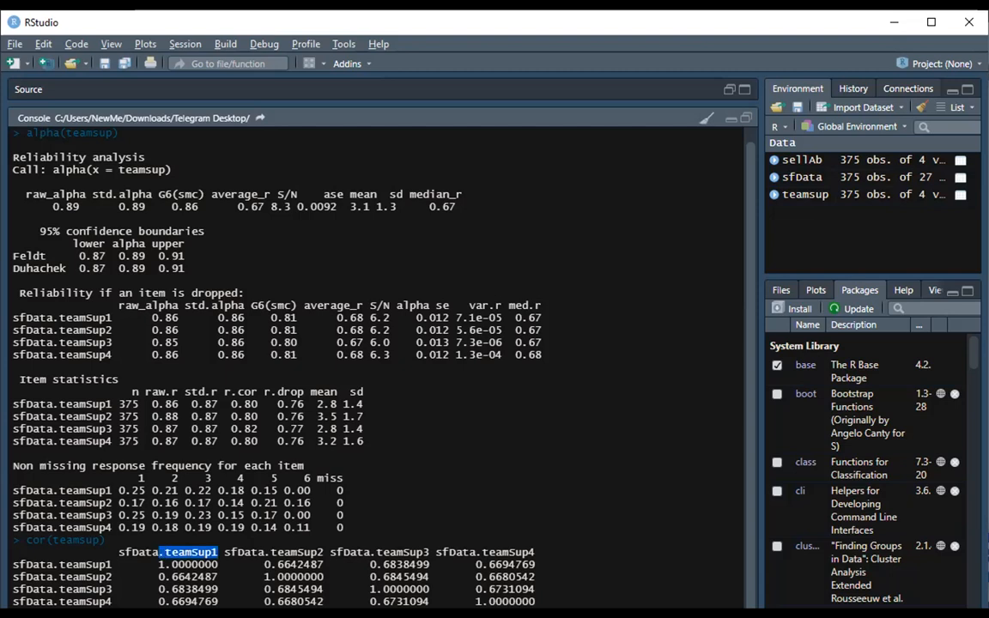
drag(59, 577, 112, 571)
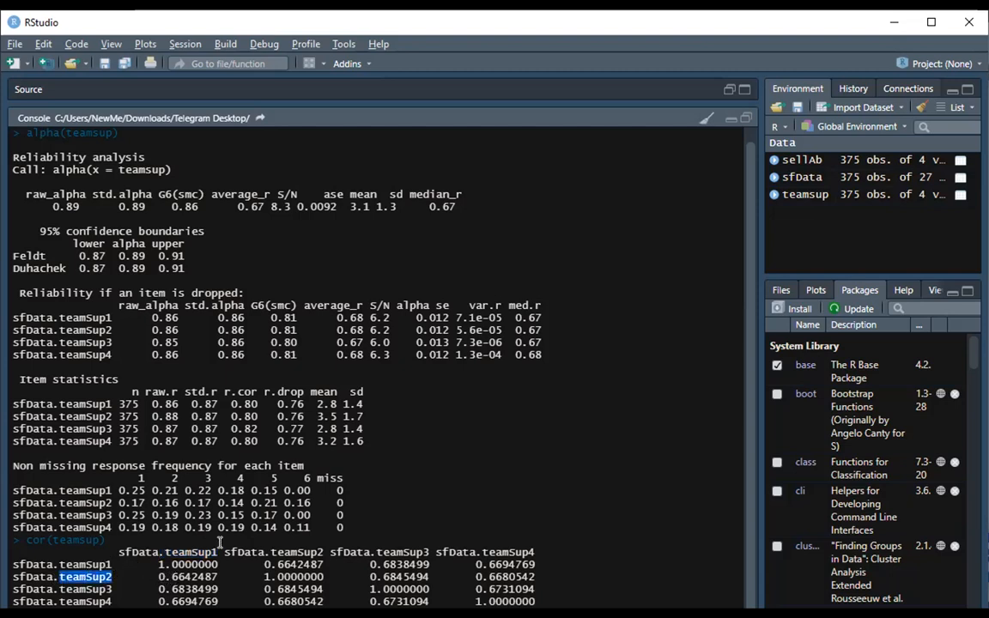
drag(218, 552, 172, 552)
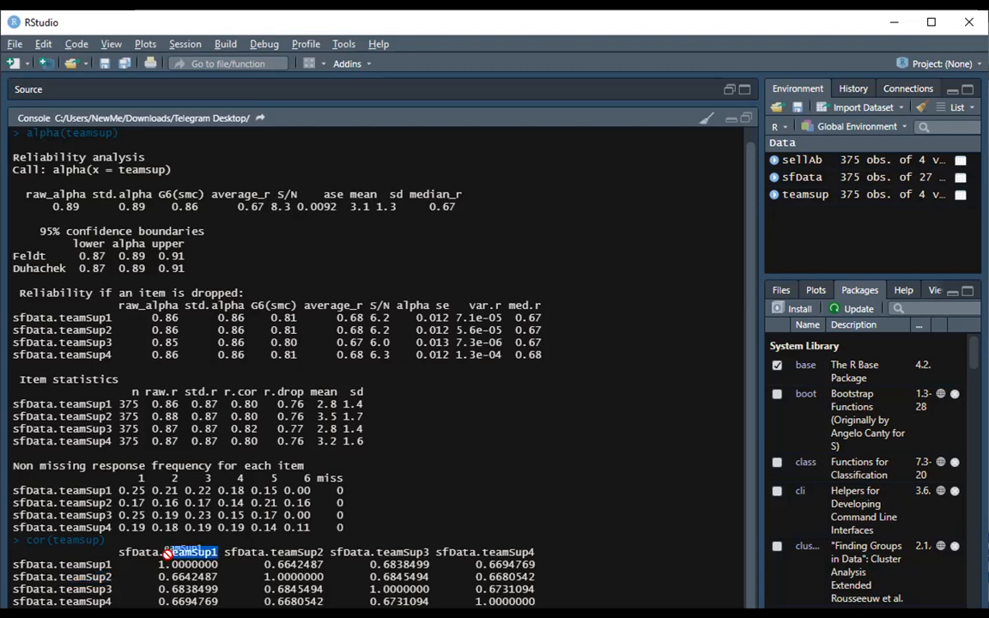
drag(59, 587, 218, 589)
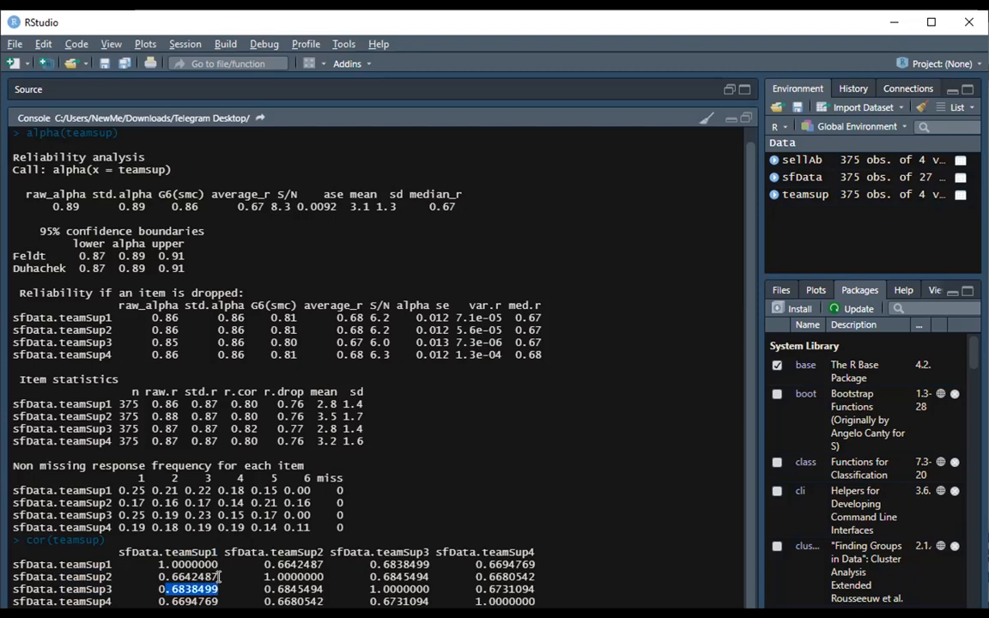
drag(217, 551, 166, 552)
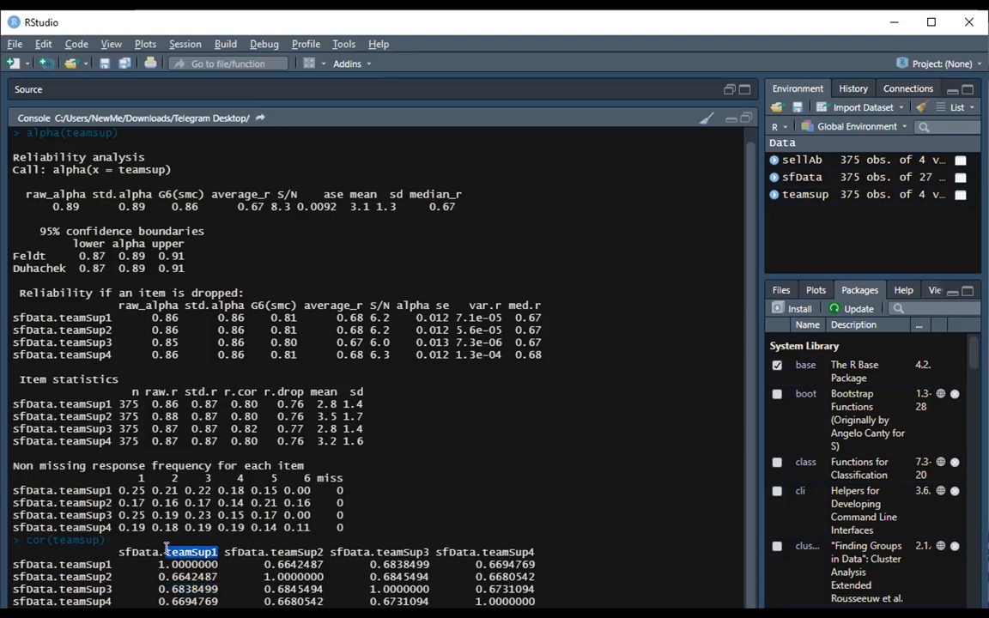
drag(63, 601, 219, 601)
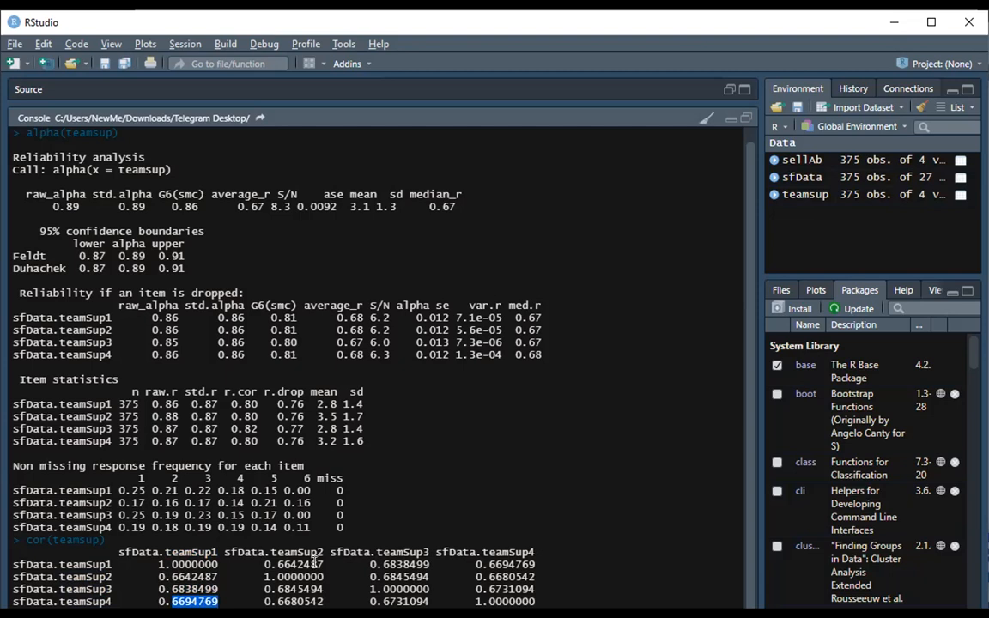
drag(323, 565, 240, 565)
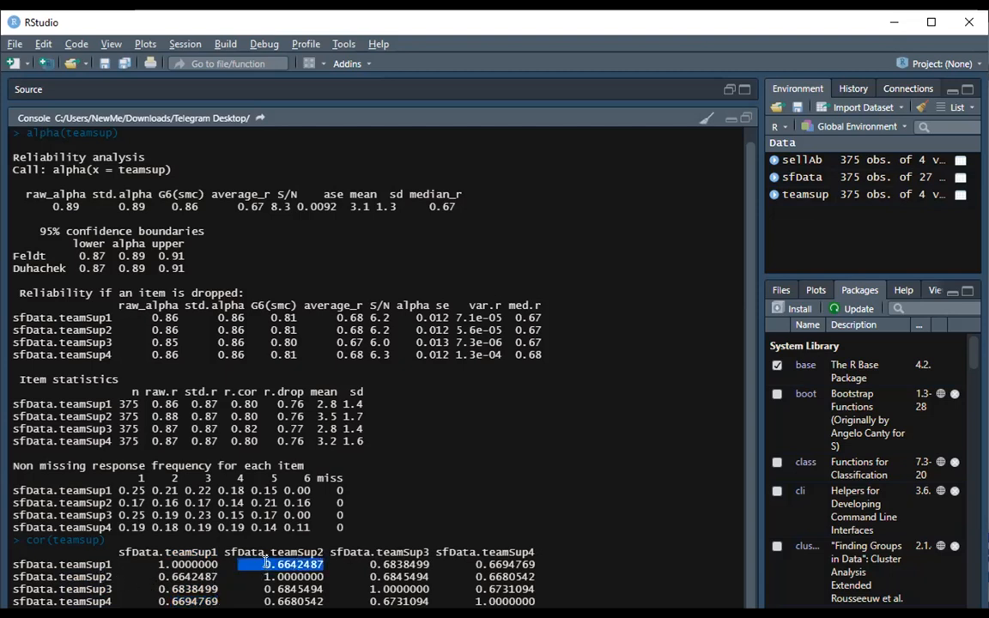
double_click(305, 552)
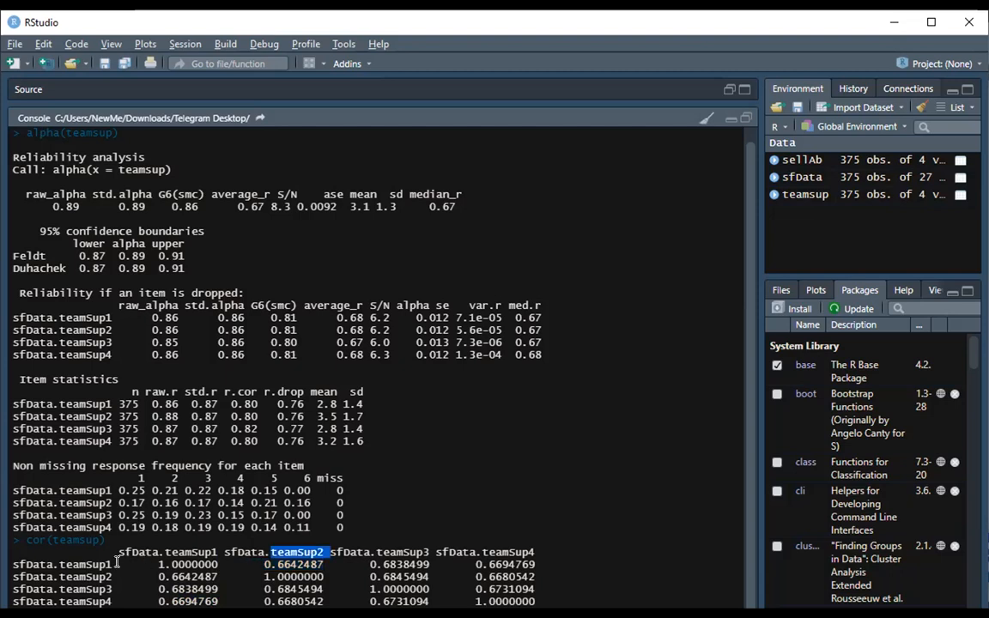
click(144, 566)
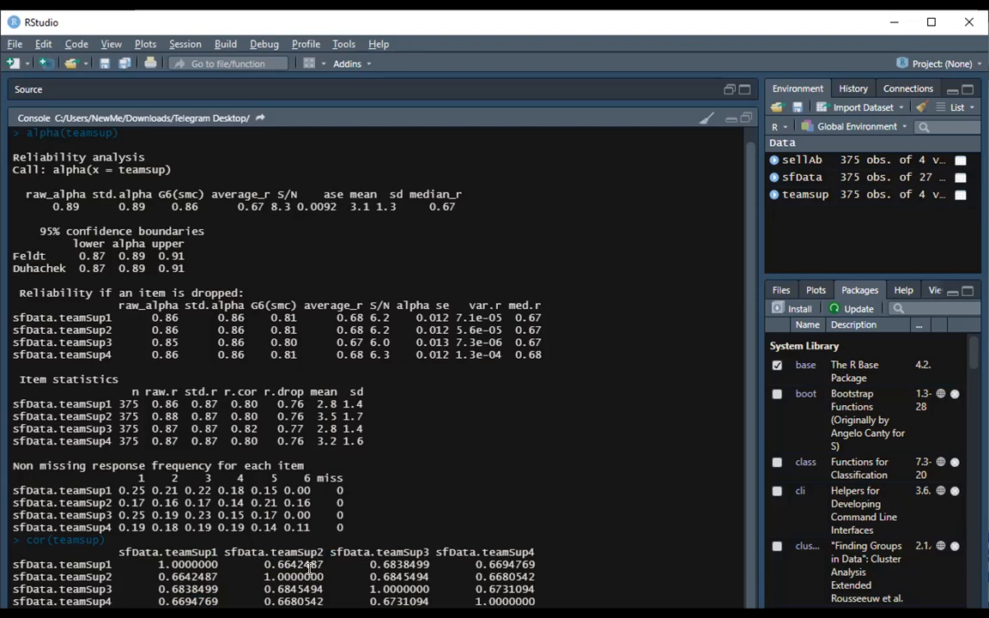
drag(290, 577, 232, 585)
click(281, 580)
Clear the console and run cor(sellAb) to compute correlations among the selling ability items.
key(ctrl+l)
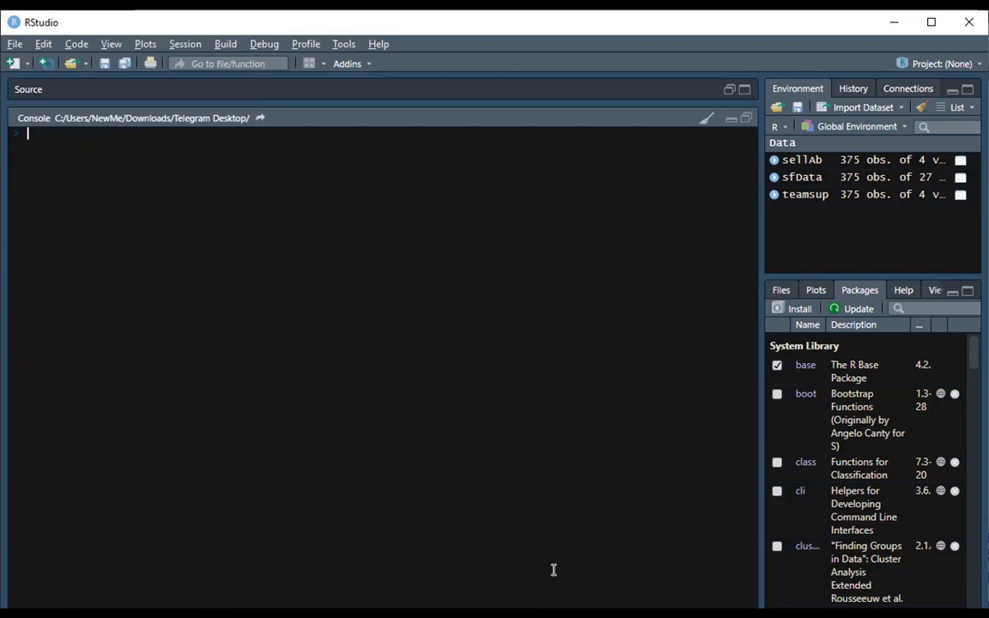
text(cor)
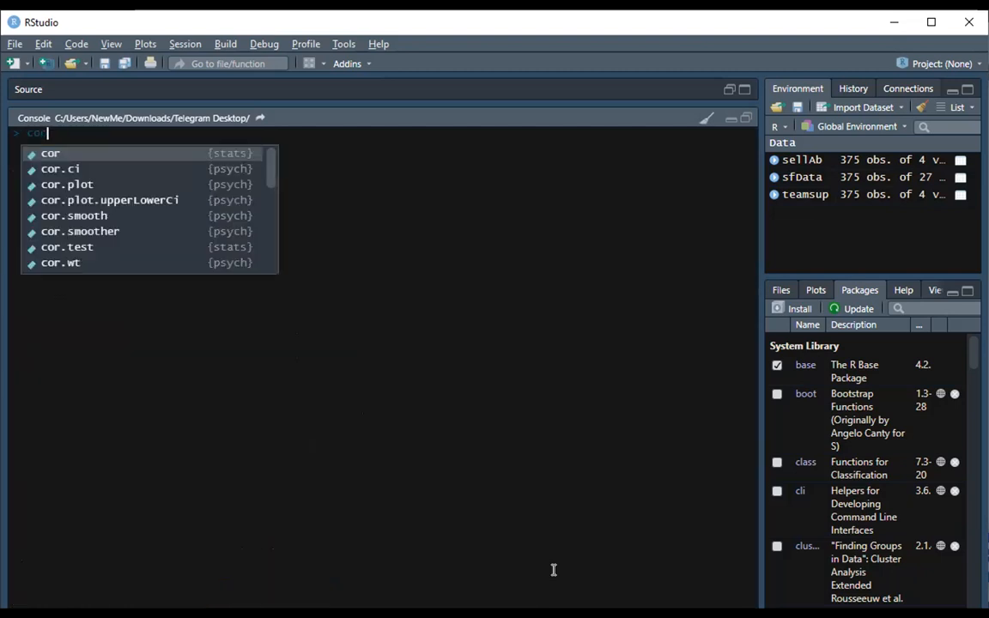
text((se)
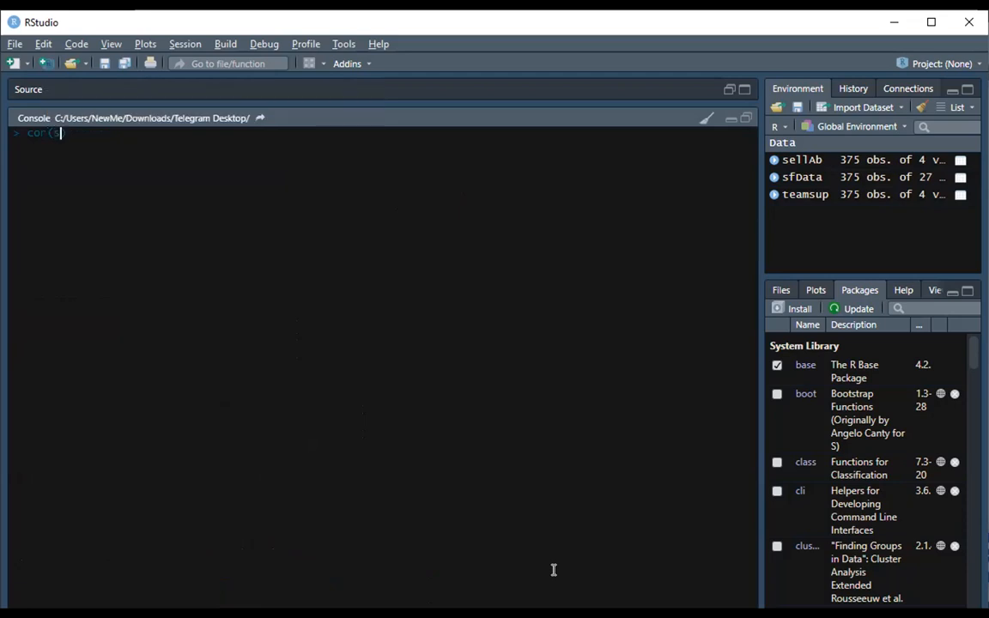
text(llA)
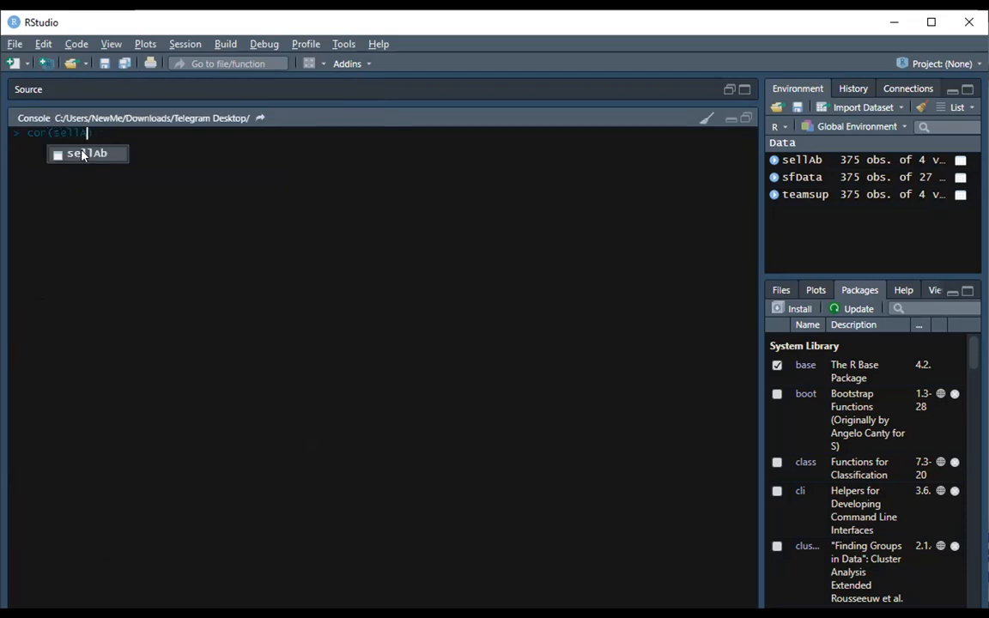
click(84, 155)
click(111, 127)
key(Return)
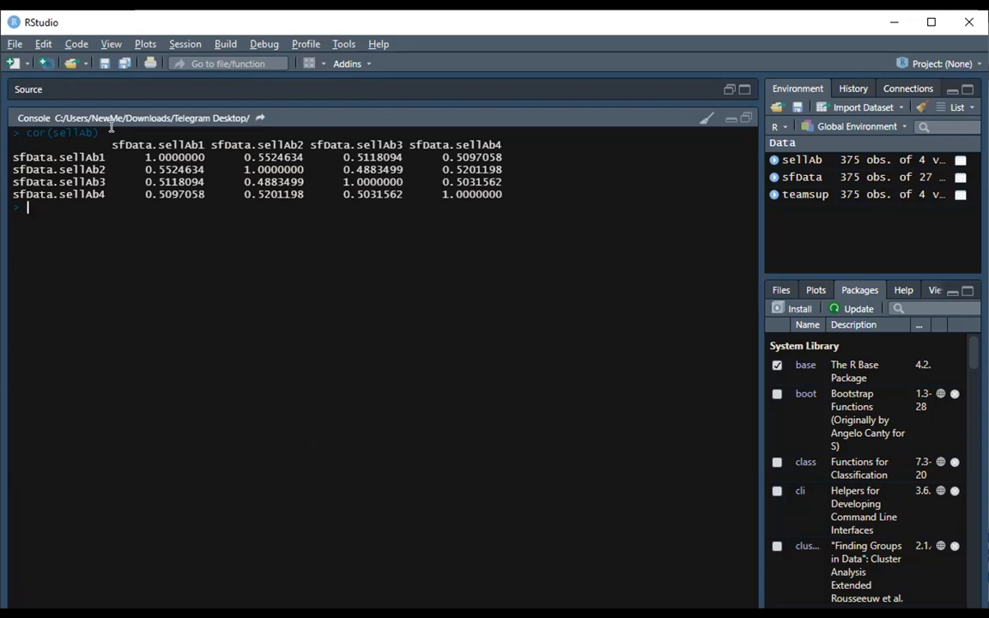
Run cov(sellAb) to compute the covariance matrix of the selling ability items.
text(cov)
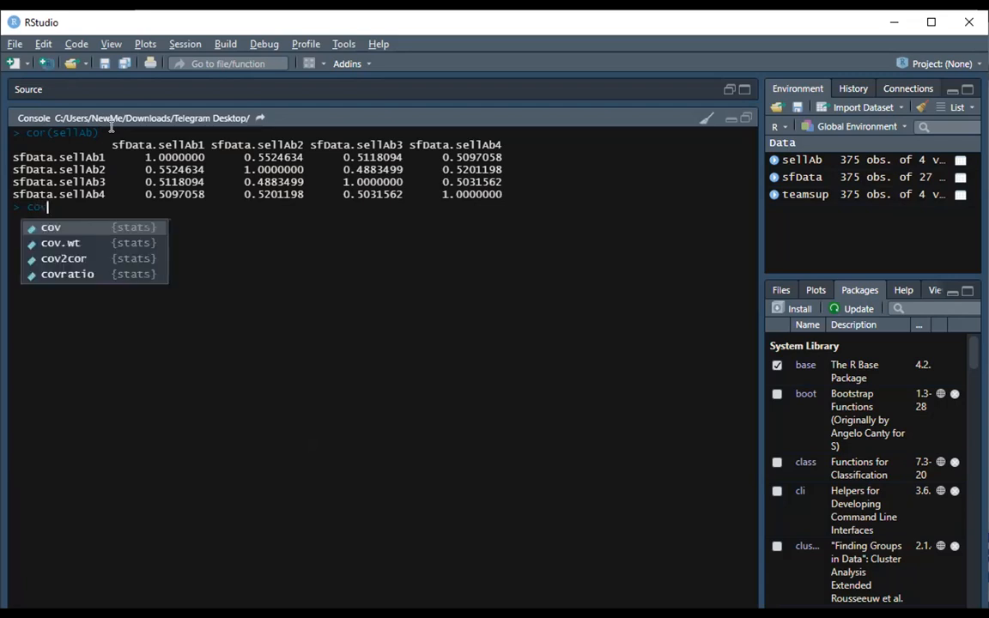
click(74, 233)
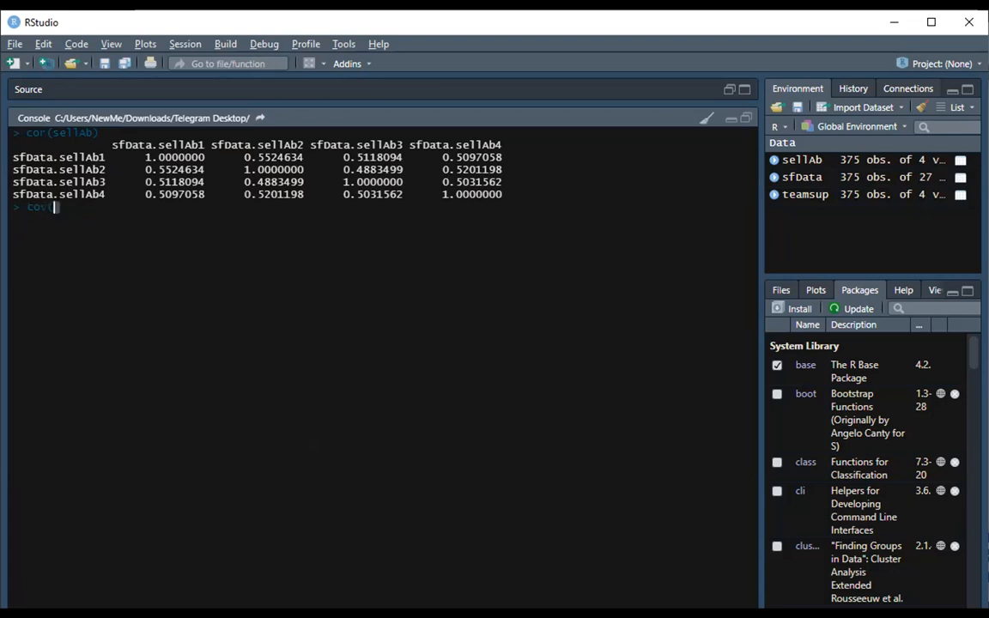
text(sellA)
key(Tab)
text())
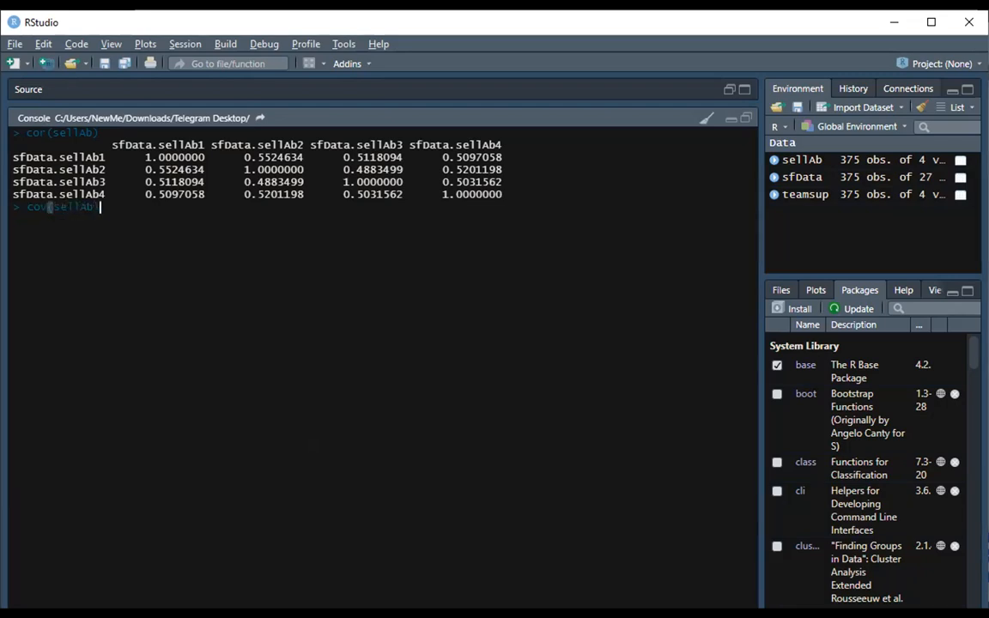
key(Return)
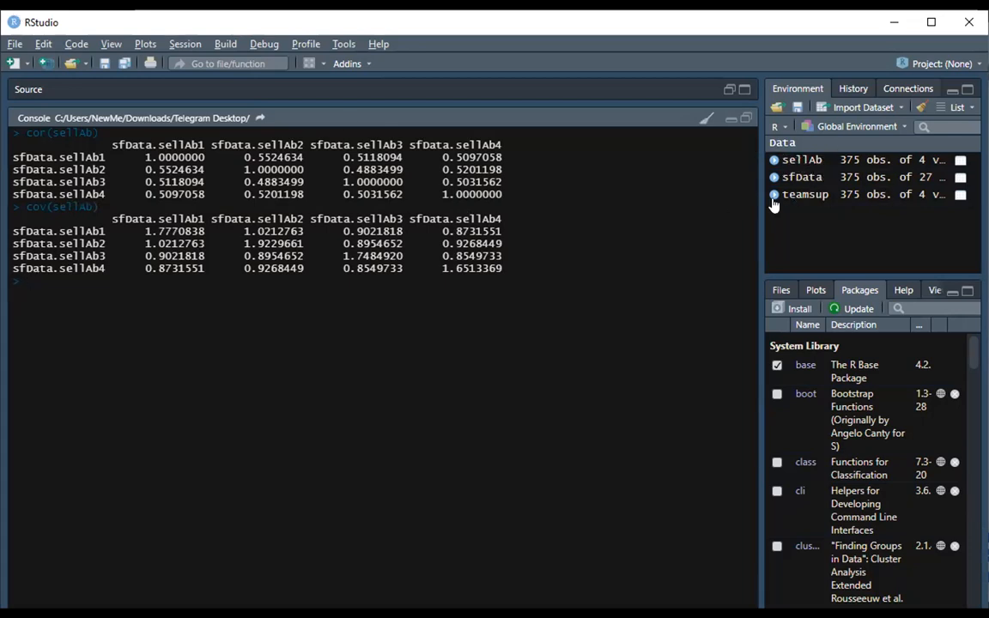
Run cor(sellAb, teamsup) to correlate the selling ability items with the team support items.
text(cor()
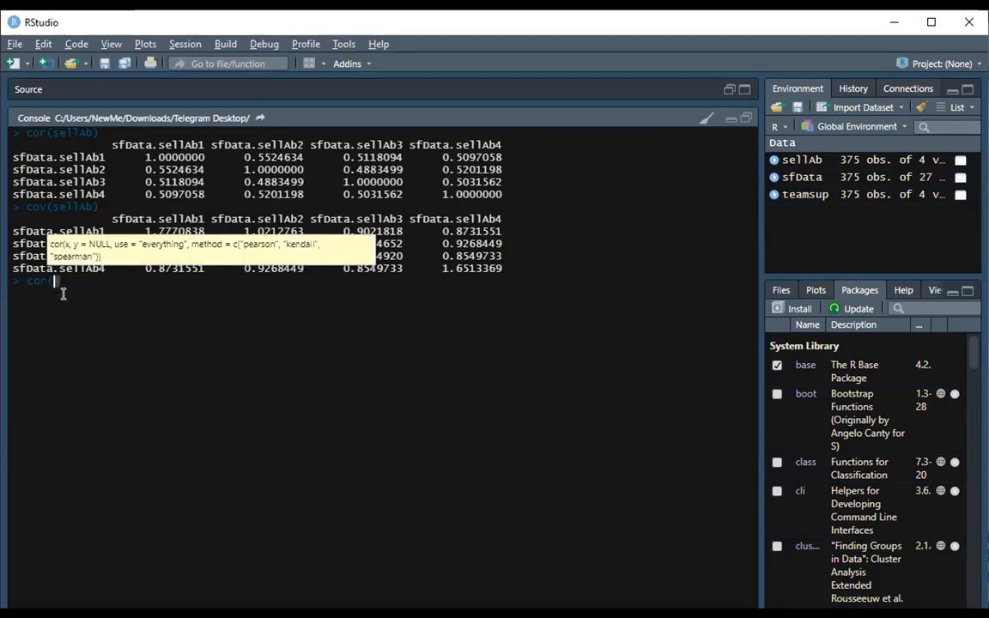
text(sell)
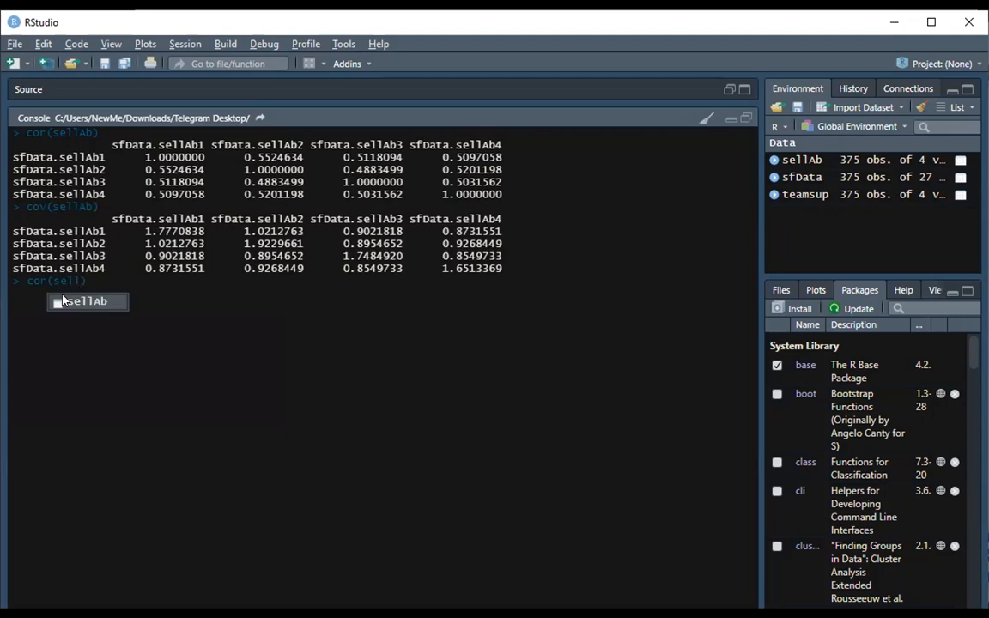
click(83, 303)
text(, )
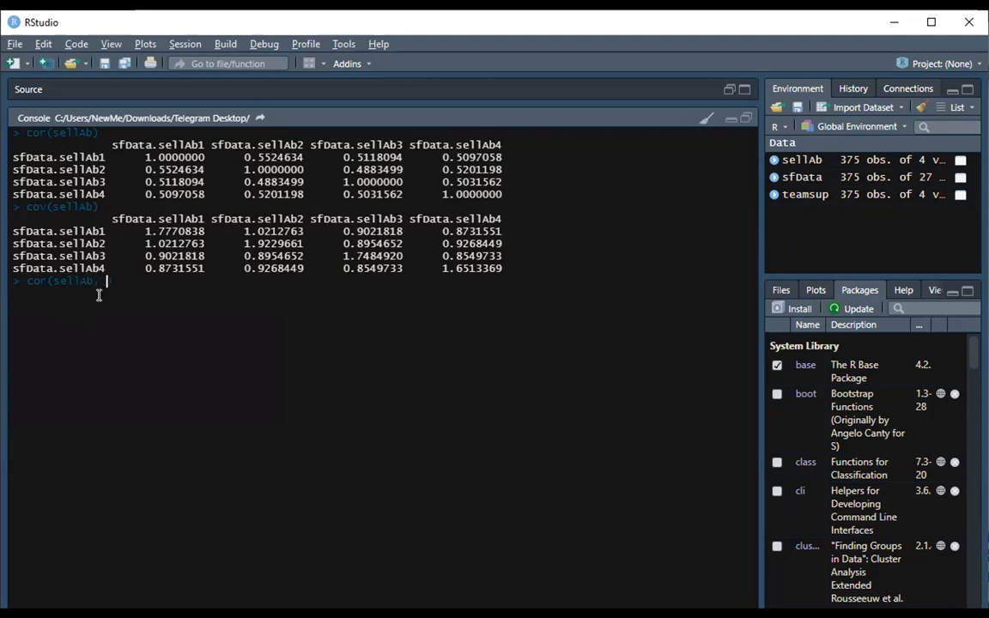
text(team)
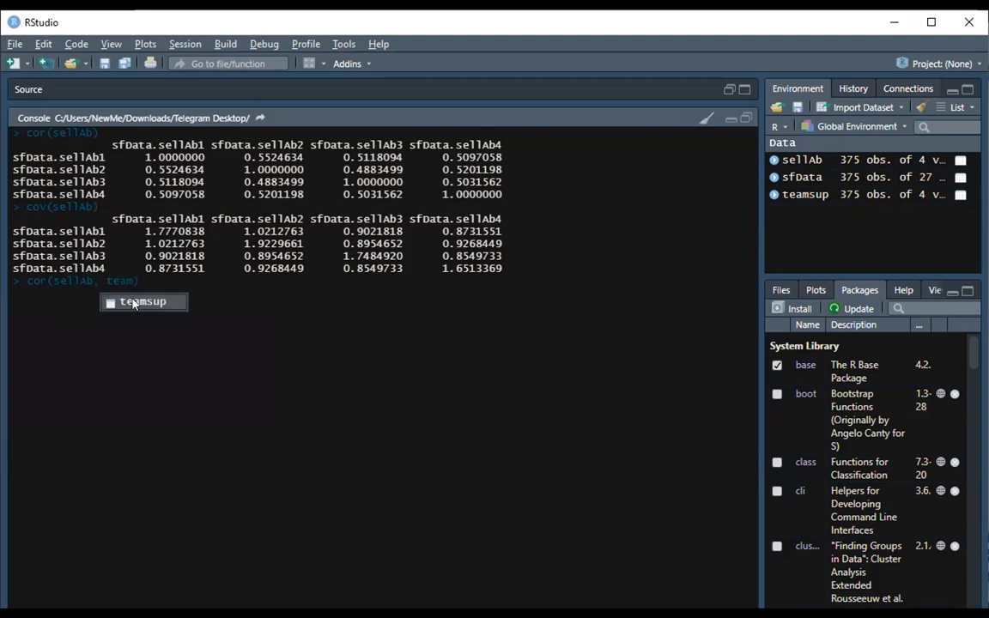
click(133, 303)
text())
key(Return)
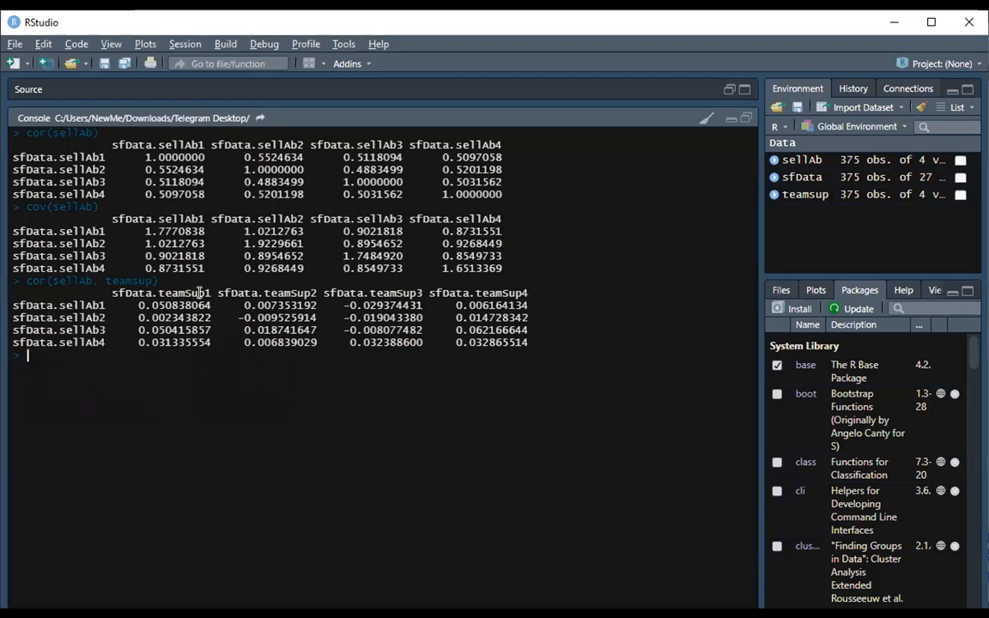
Examine the sellAb-by-teamsup correlation matrix, selecting item names and individual cross-correlation values.
drag(211, 293, 158, 285)
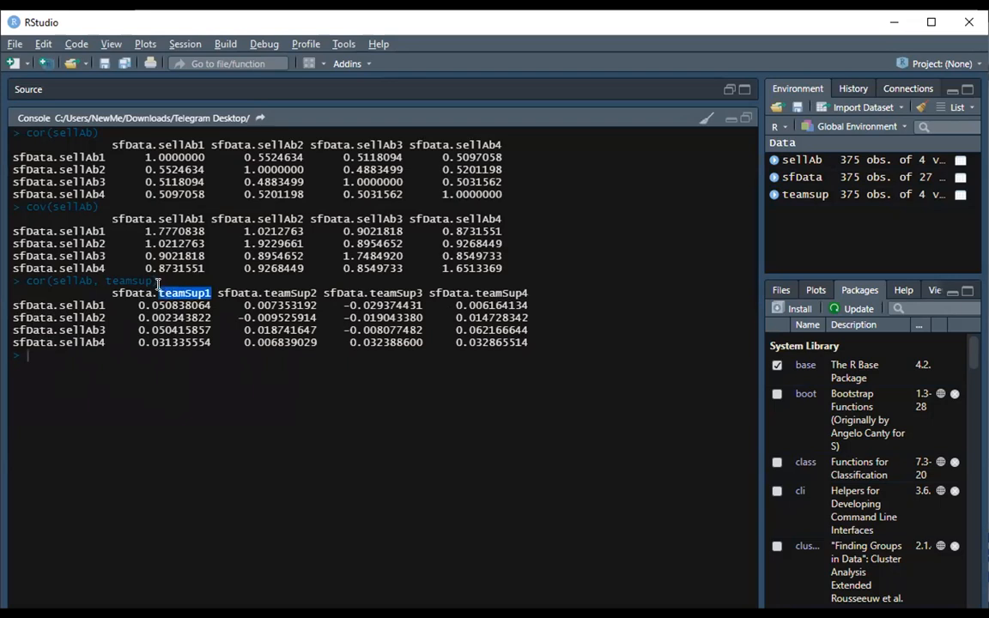
click(158, 285)
drag(209, 286, 158, 292)
drag(59, 305, 105, 302)
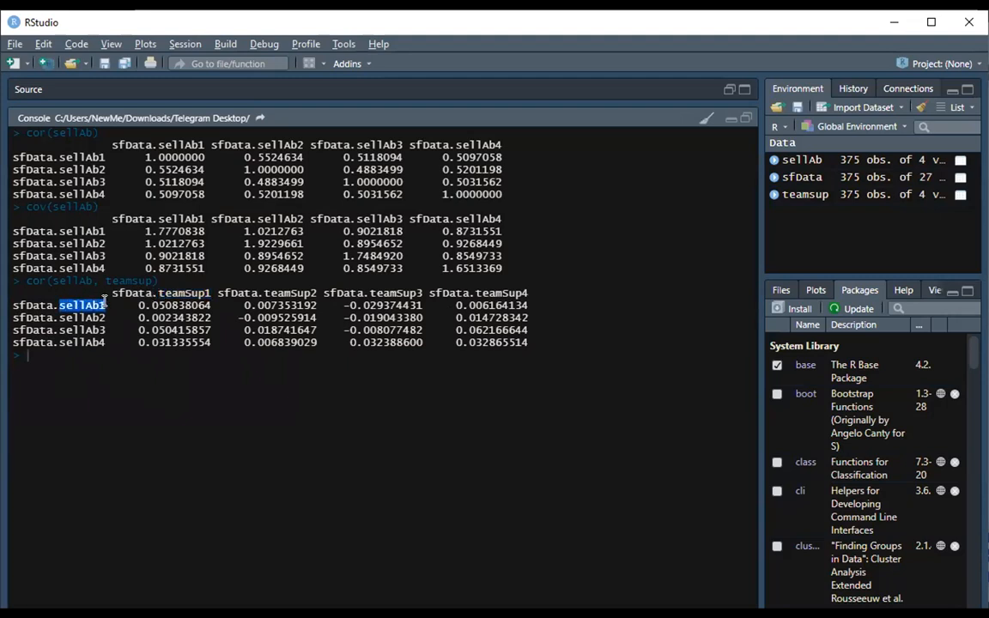
drag(211, 293, 185, 292)
drag(238, 318, 296, 318)
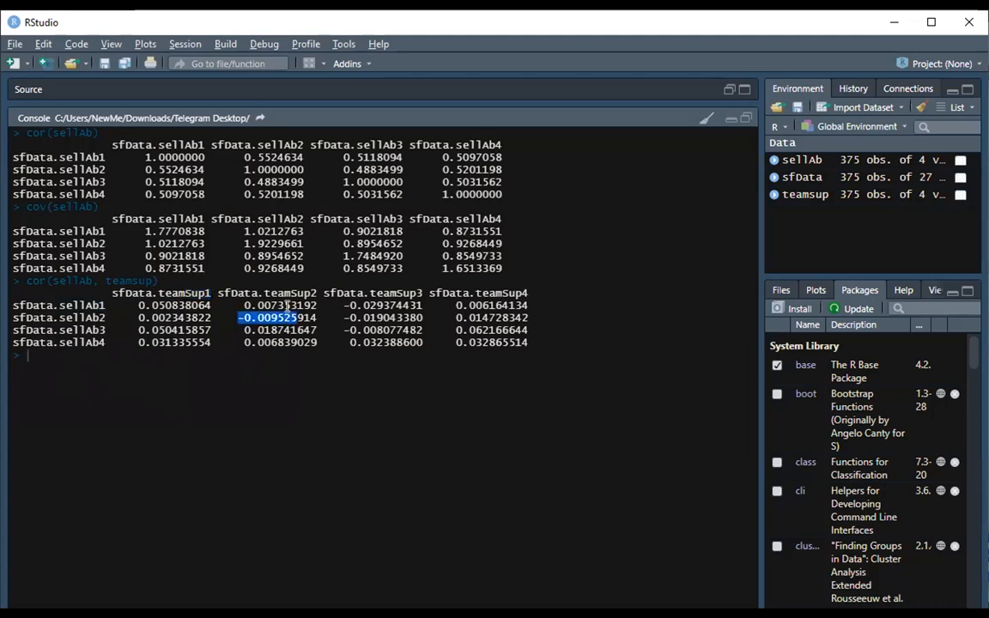
click(285, 317)
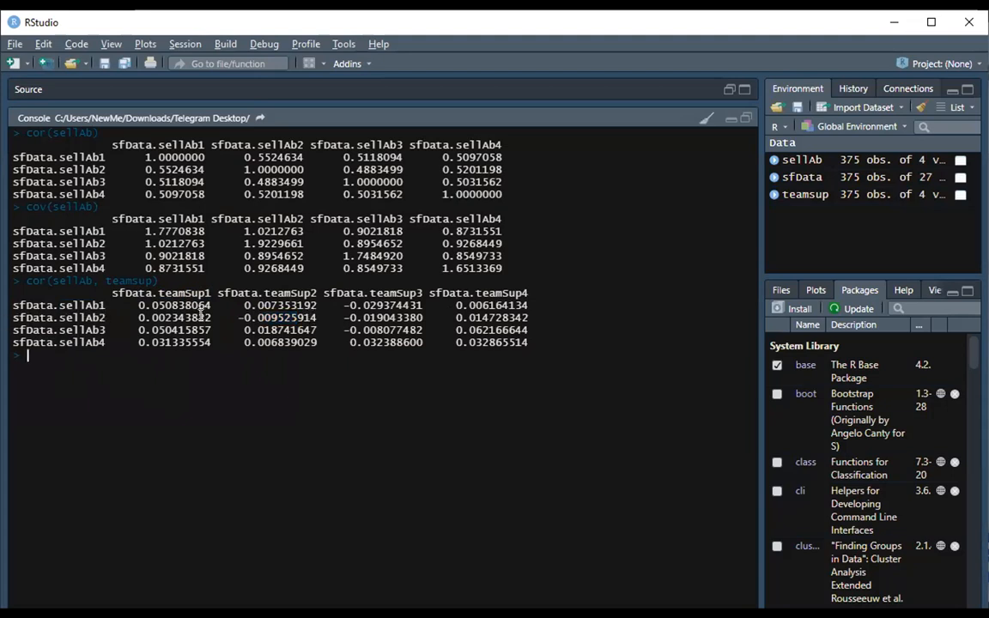
drag(238, 318, 316, 317)
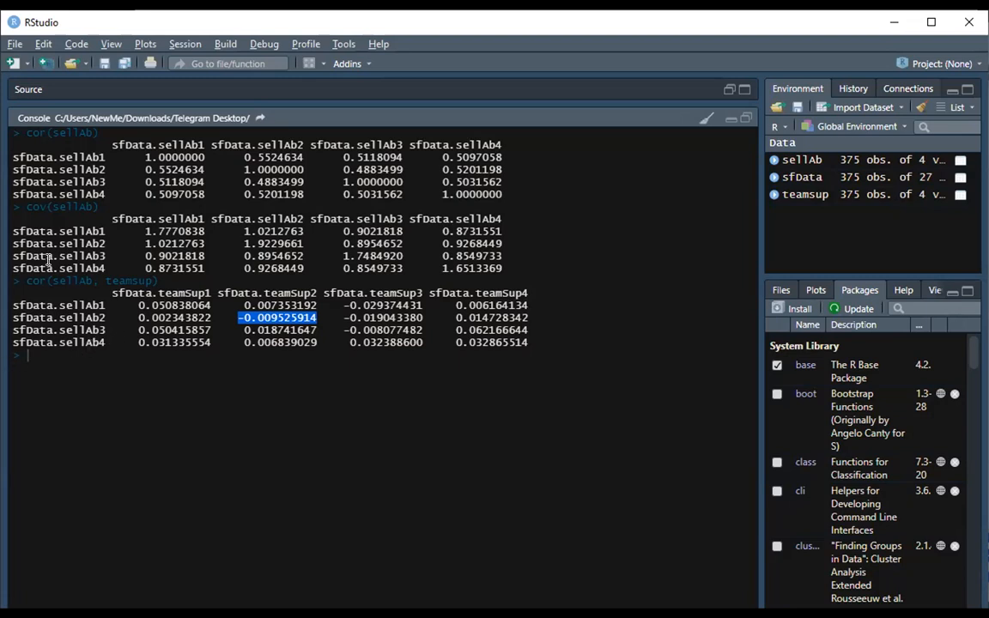
click(45, 322)
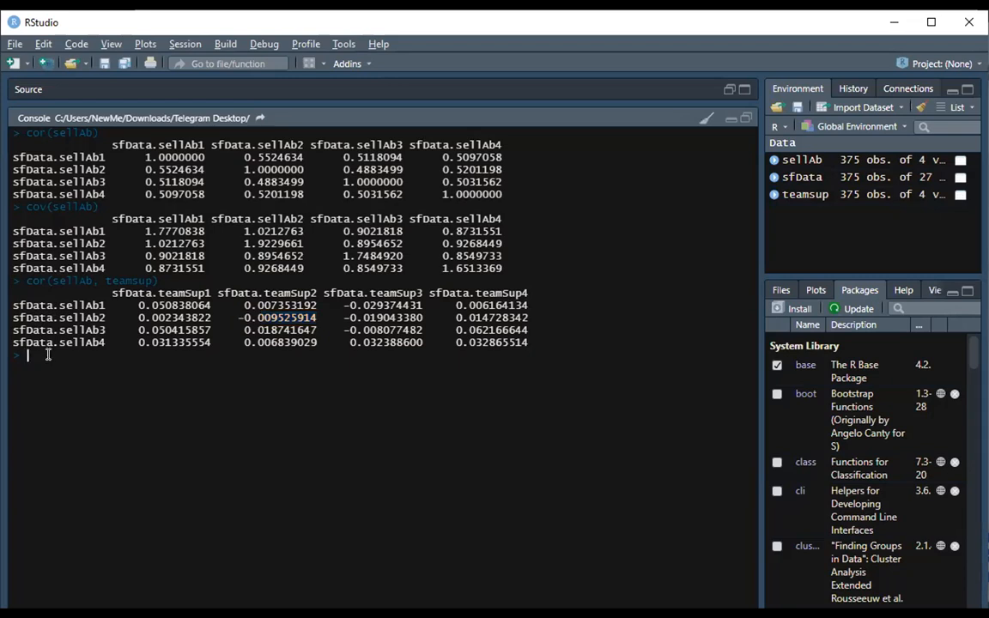
Widen the Environment and Packages panes and scroll through the list of installed packages.
text(cor)
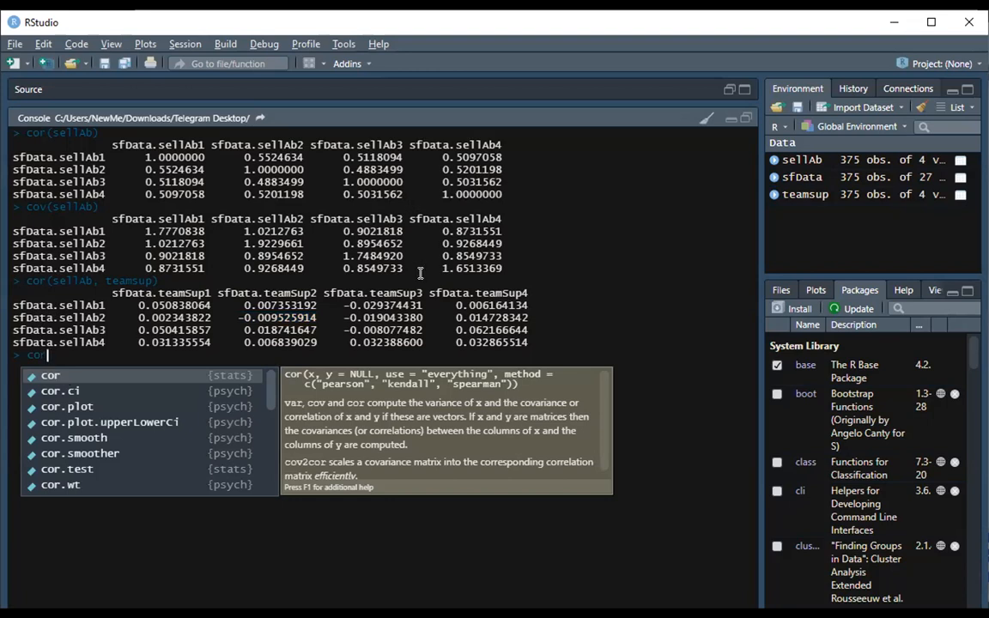
drag(759, 404, 605, 377)
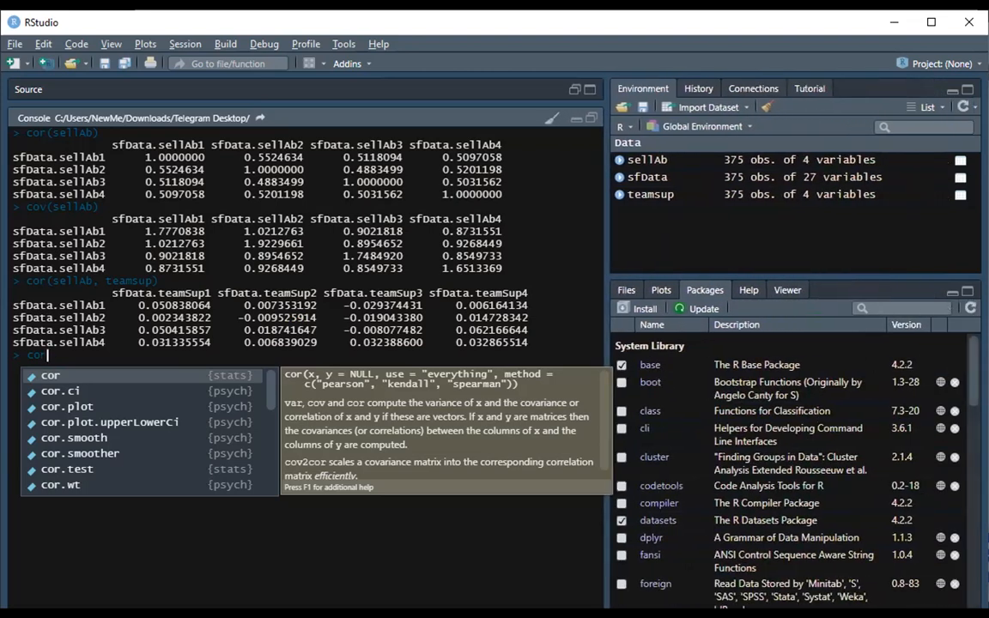
scroll(790, 463, down, 5)
scroll(790, 463, down, 10)
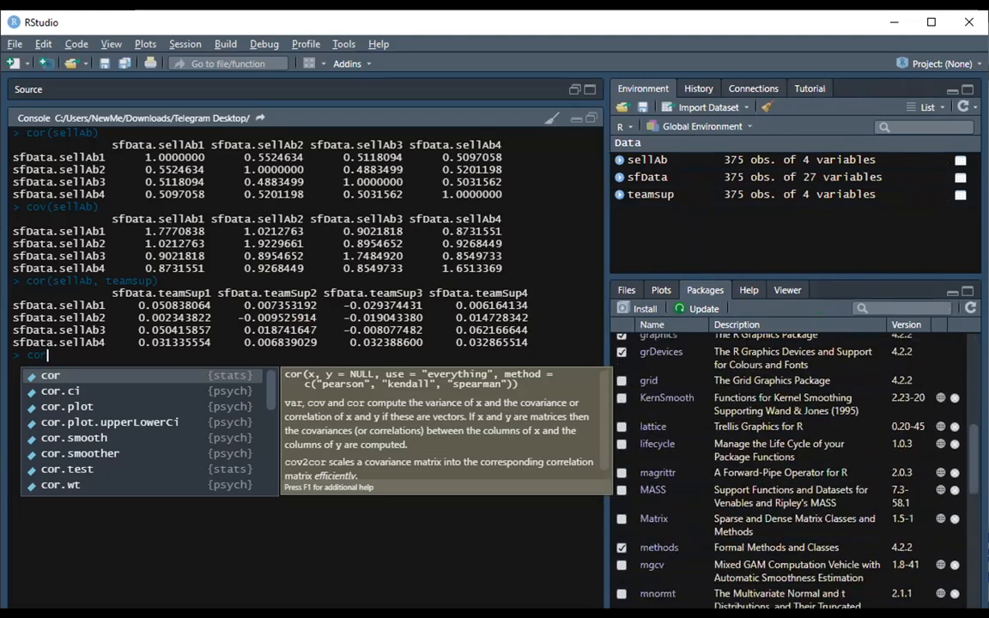
scroll(790, 464, down, 3)
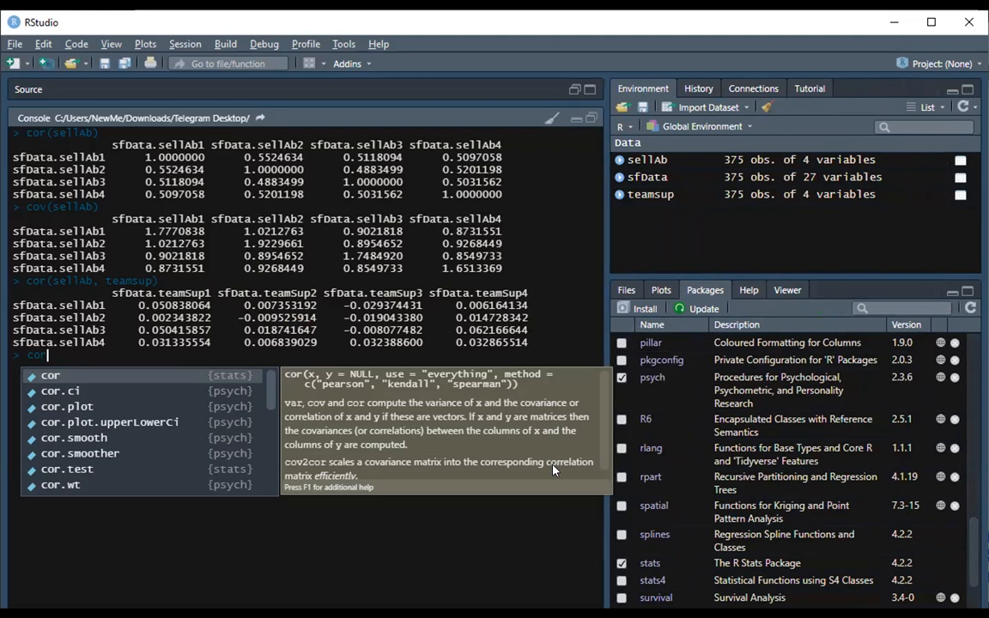
click(400, 501)
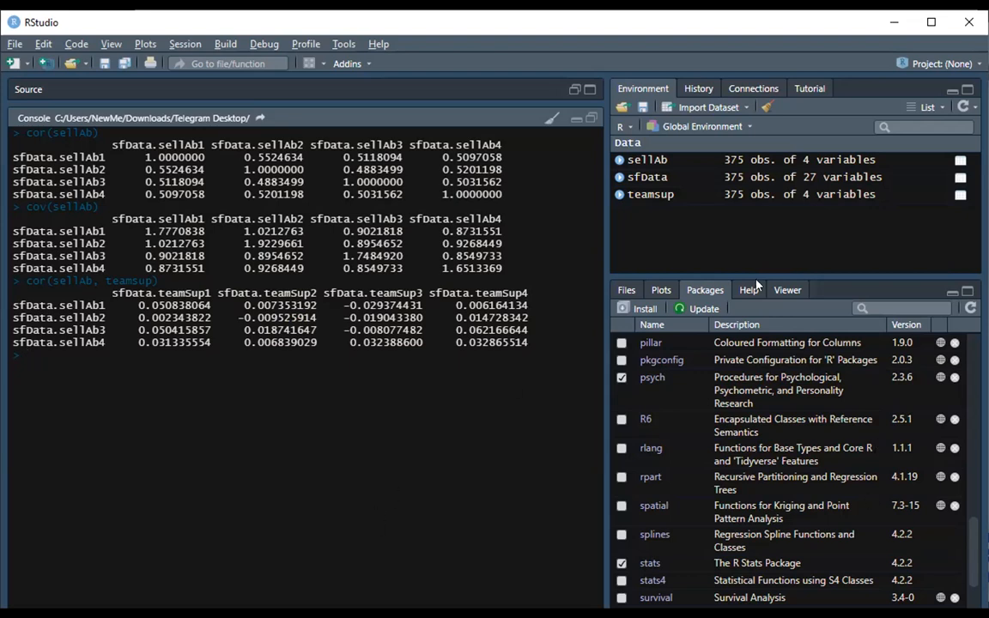
scroll(692, 454, down, 1)
scroll(692, 454, down, 2)
scroll(687, 429, up, 5)
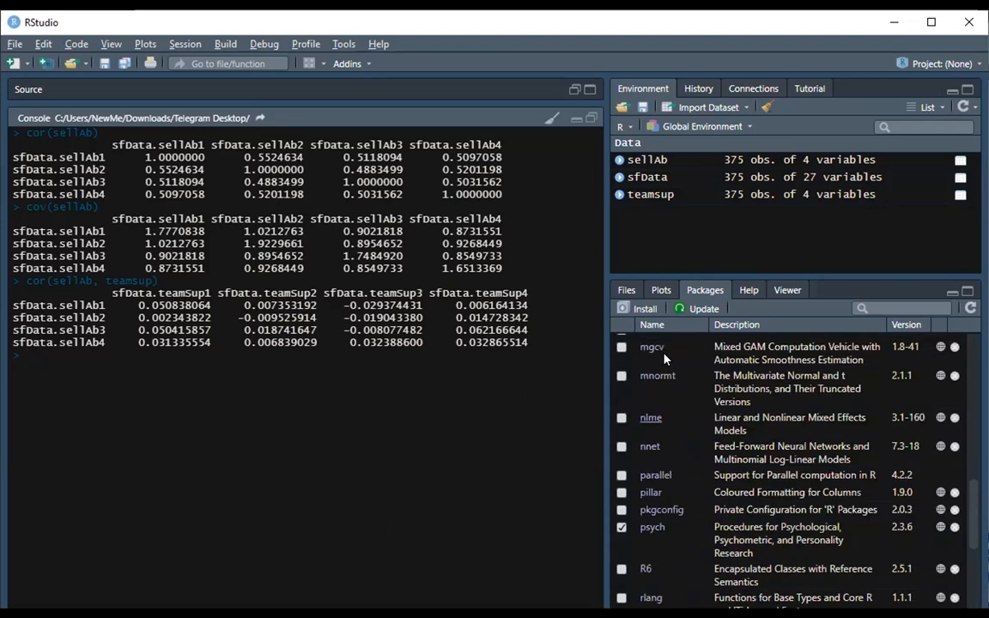
Install the lavaan package from the CRAN repository with its dependencies.
click(642, 309)
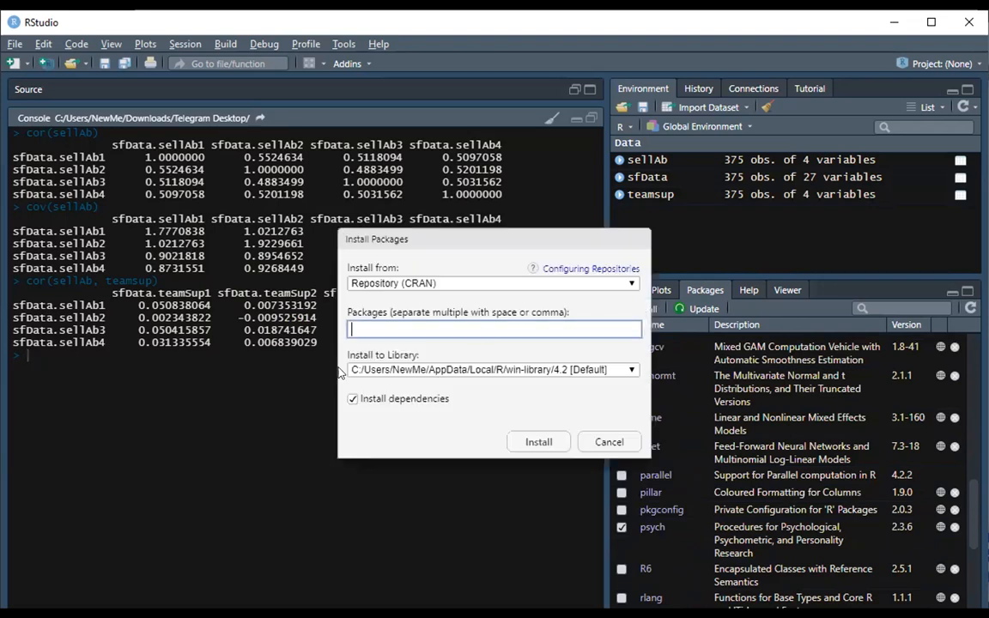
text(lav)
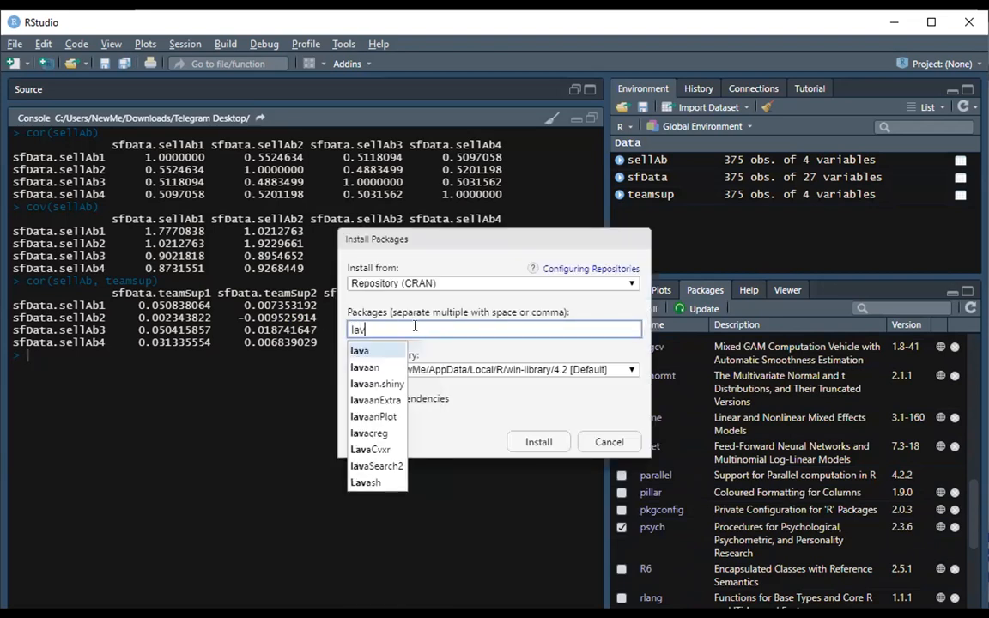
click(374, 370)
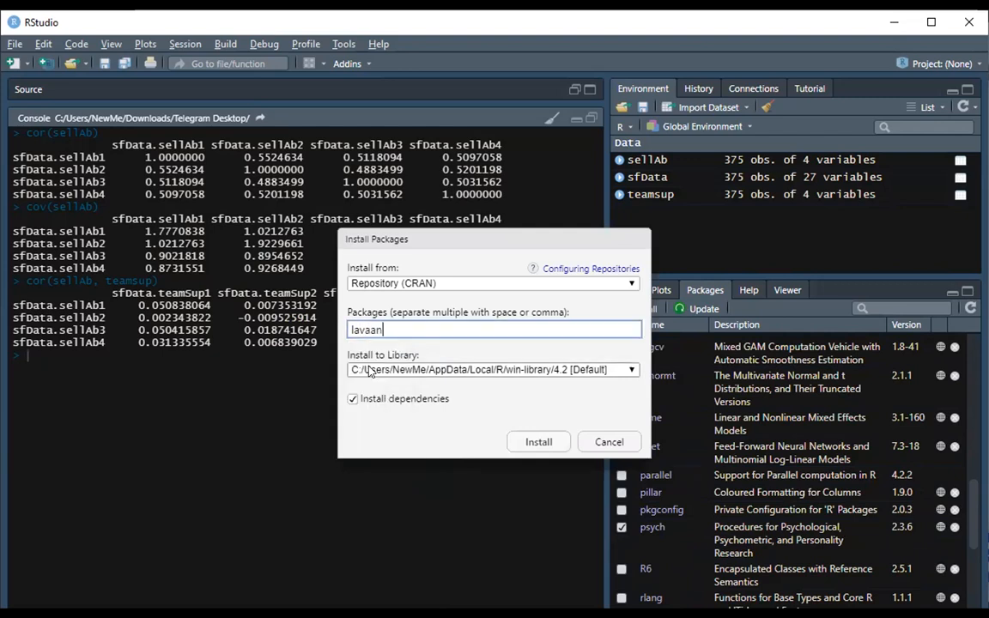
click(539, 442)
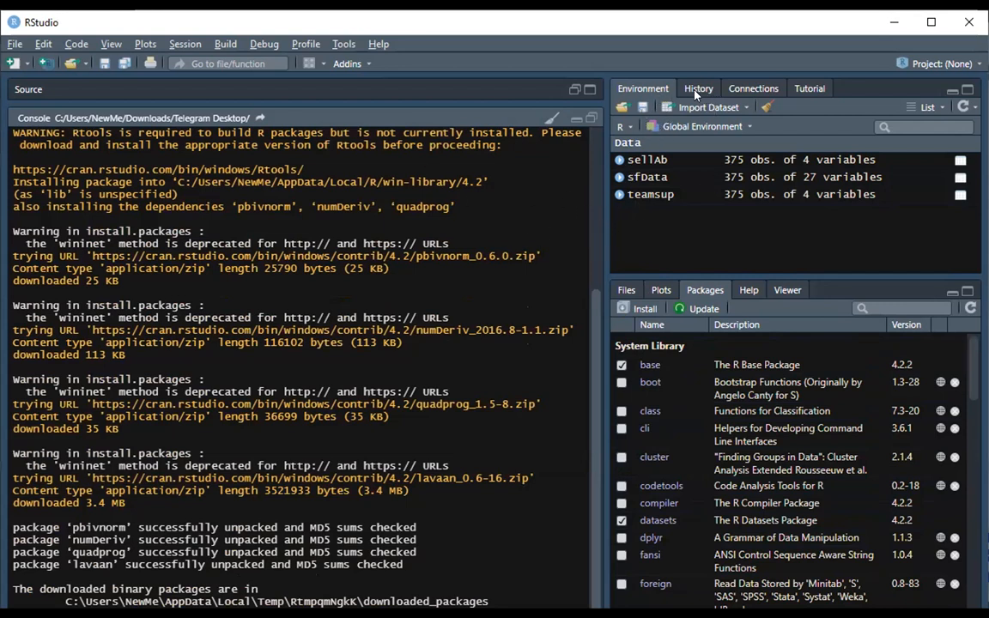
Start an Excel dataset import, accept installing the required readxl and Rcpp packages, and cancel the Import Excel Data dialog.
click(741, 108)
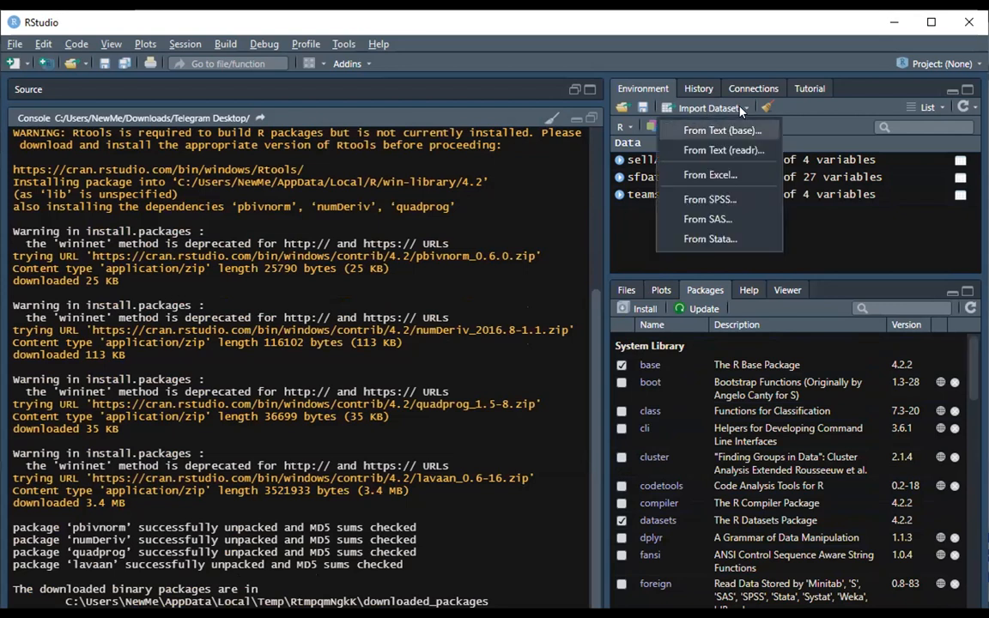
click(741, 178)
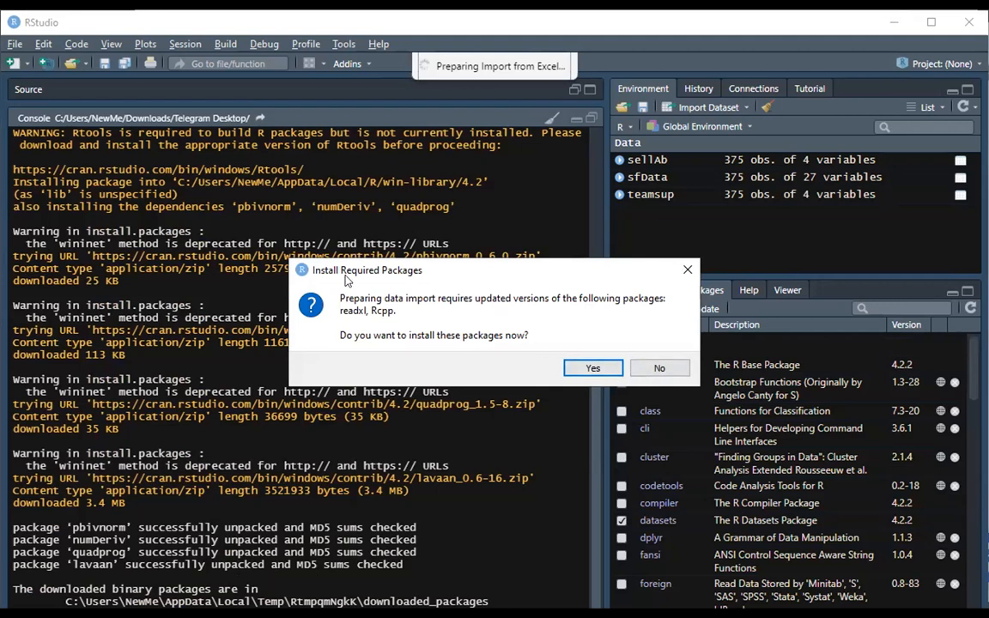
click(602, 370)
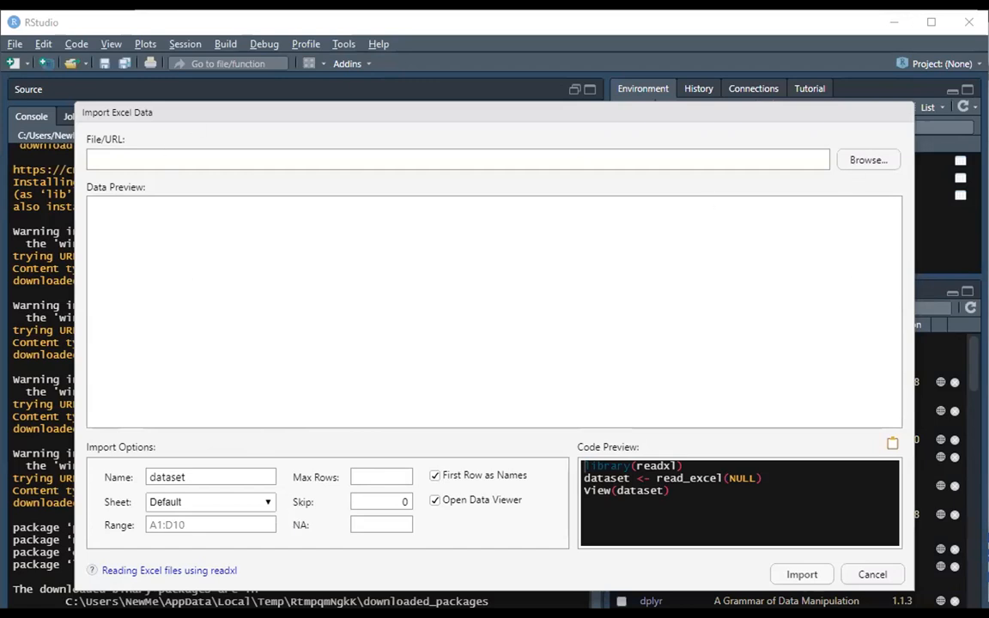
click(872, 576)
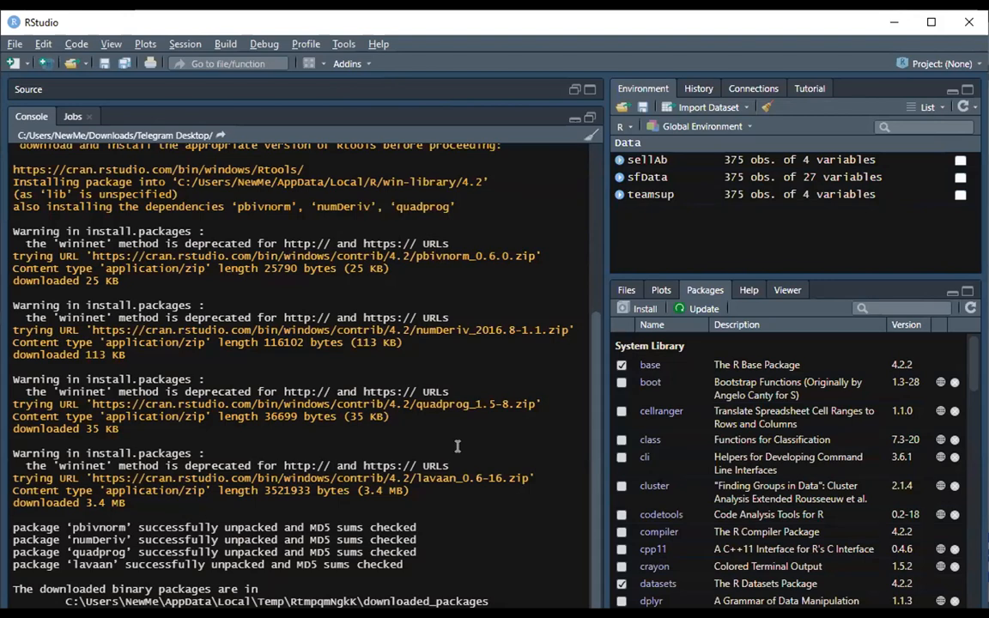
Review the lavaan installation output in the console.
scroll(273, 380, up, 4)
scroll(273, 380, up, 3)
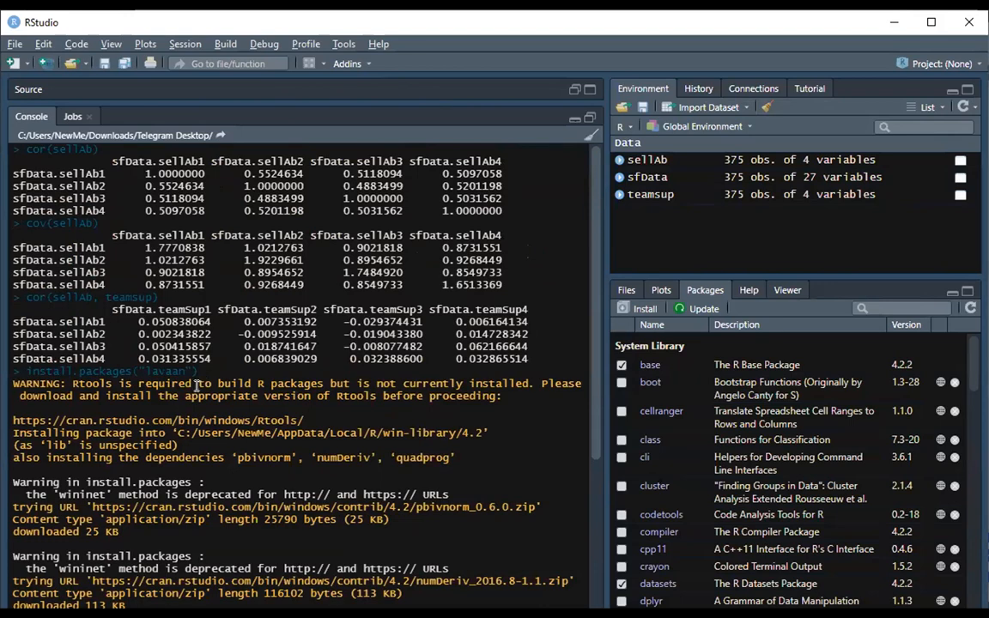
scroll(258, 369, down, 7)
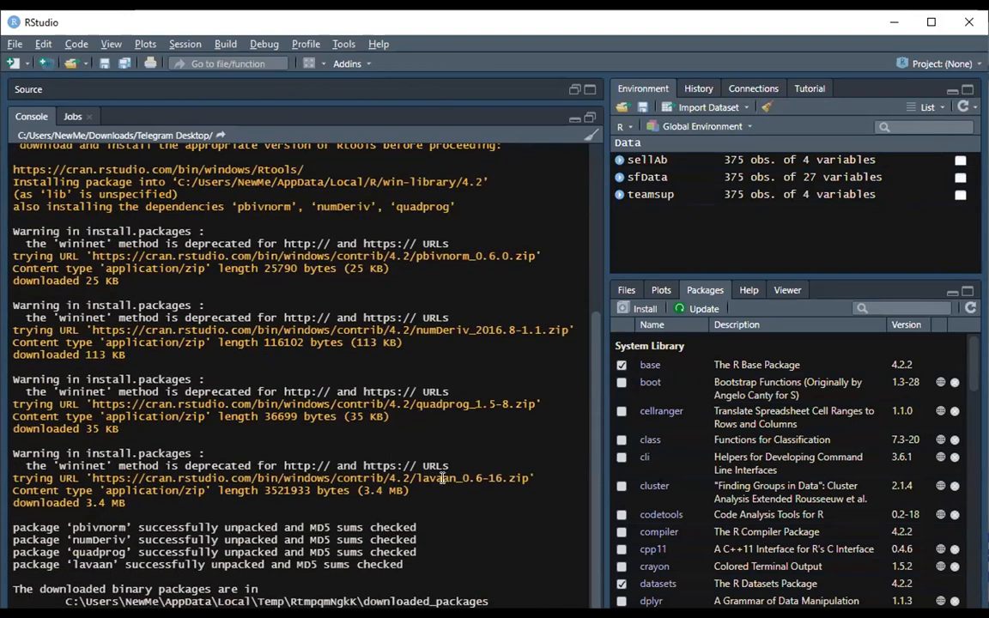
scroll(391, 450, up, 7)
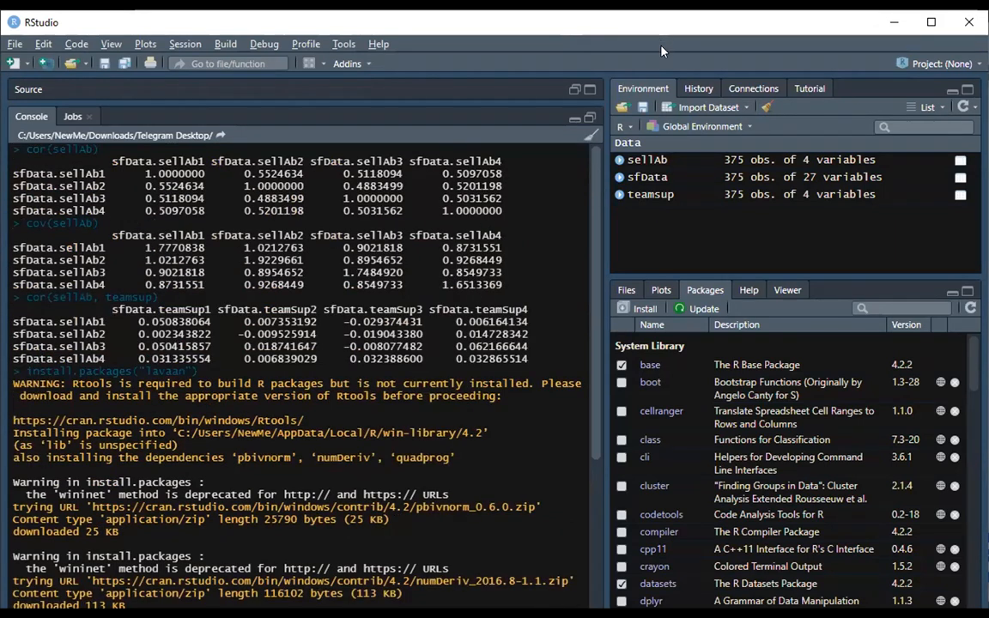